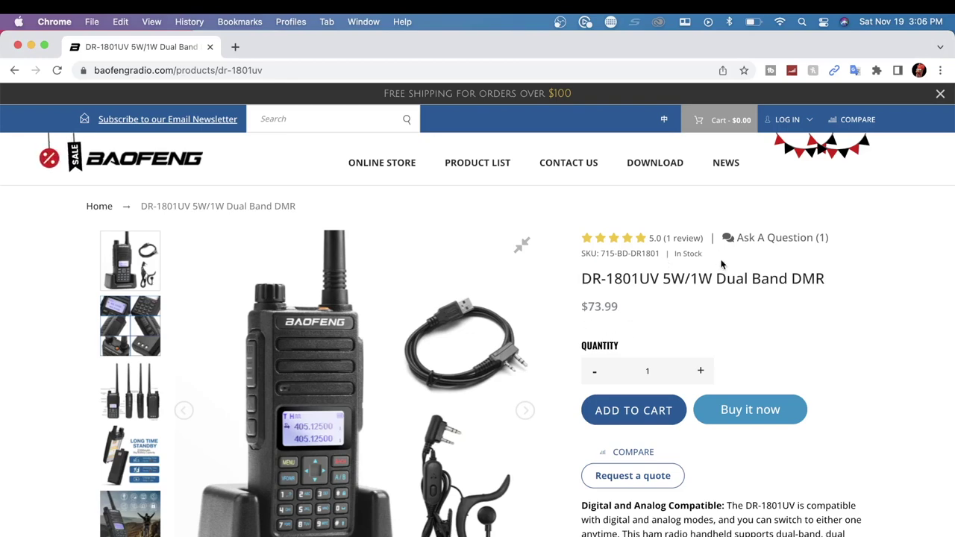
pyautogui.scroll(-5, 701, 278)
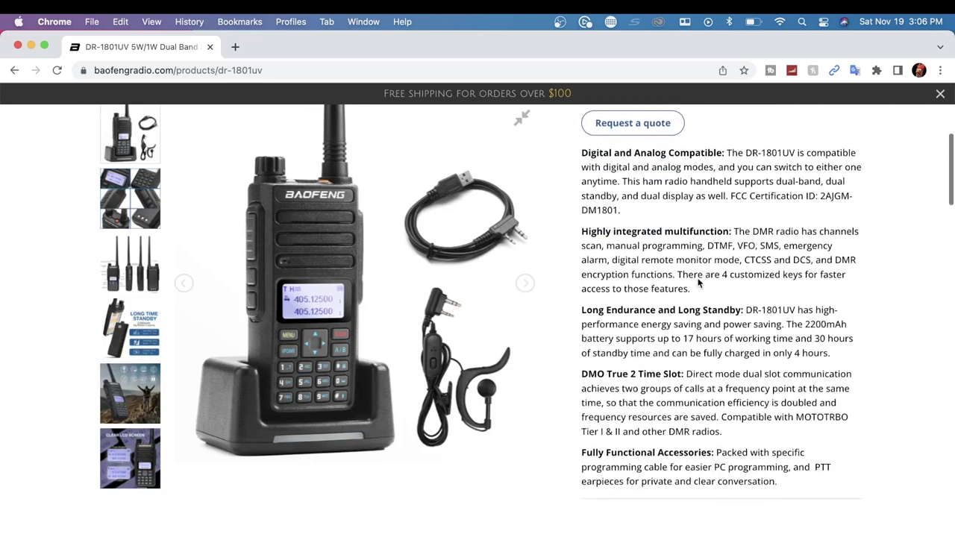
pyautogui.scroll(-9, 698, 283)
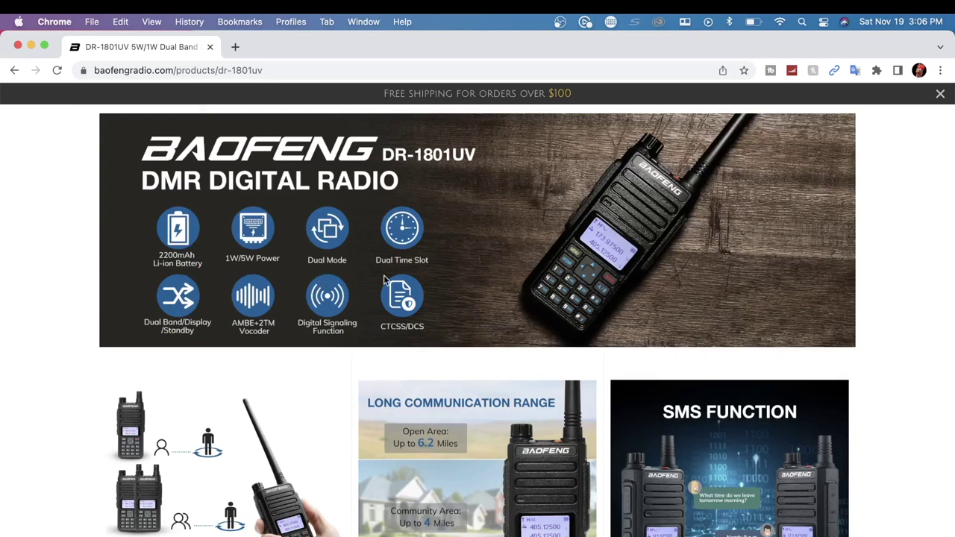
pyautogui.scroll(-3, 347, 409)
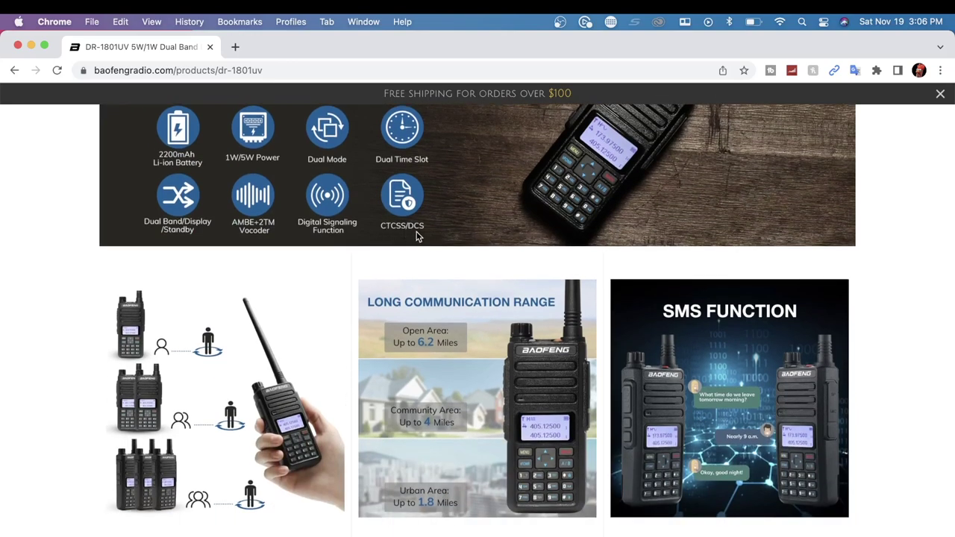
pyautogui.scroll(-4, 301, 278)
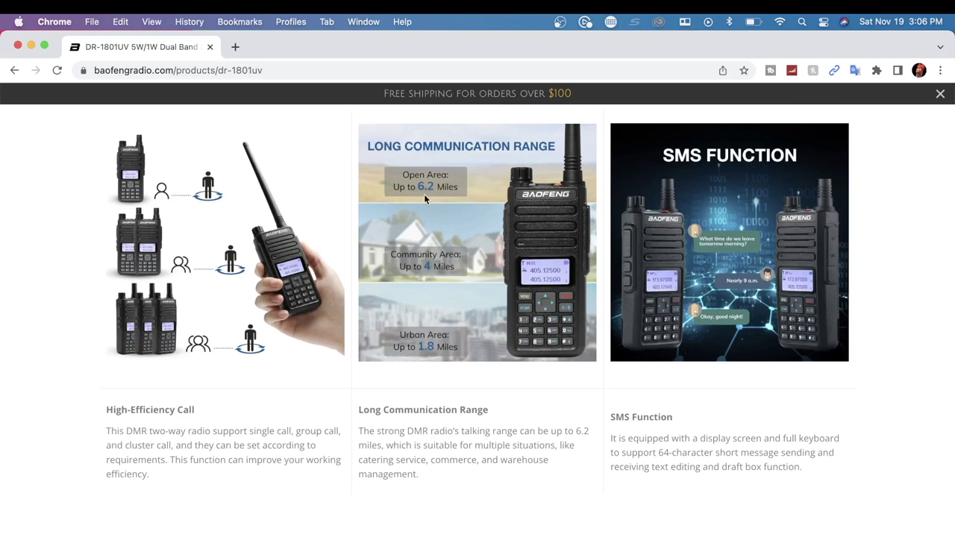
pyautogui.scroll(-1, 415, 234)
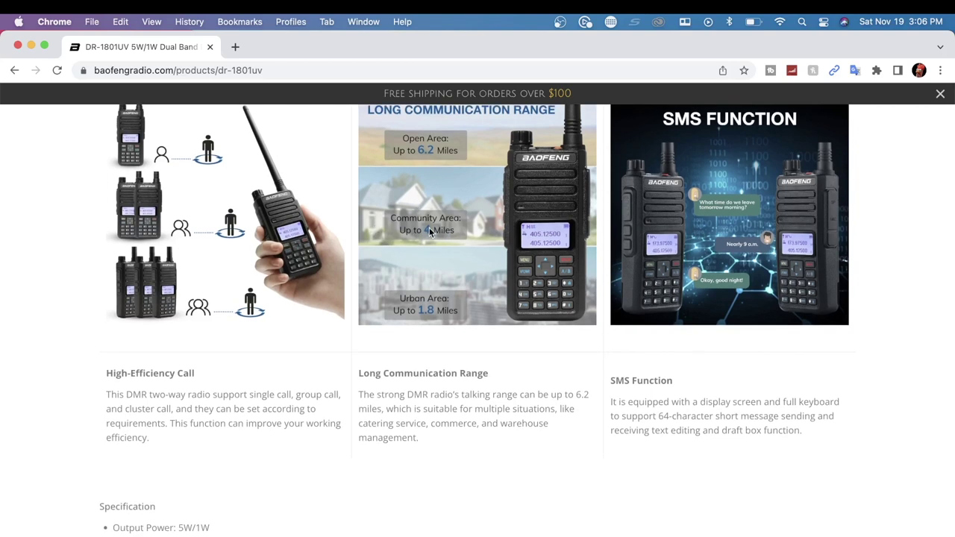
pyautogui.scroll(-1, 385, 290)
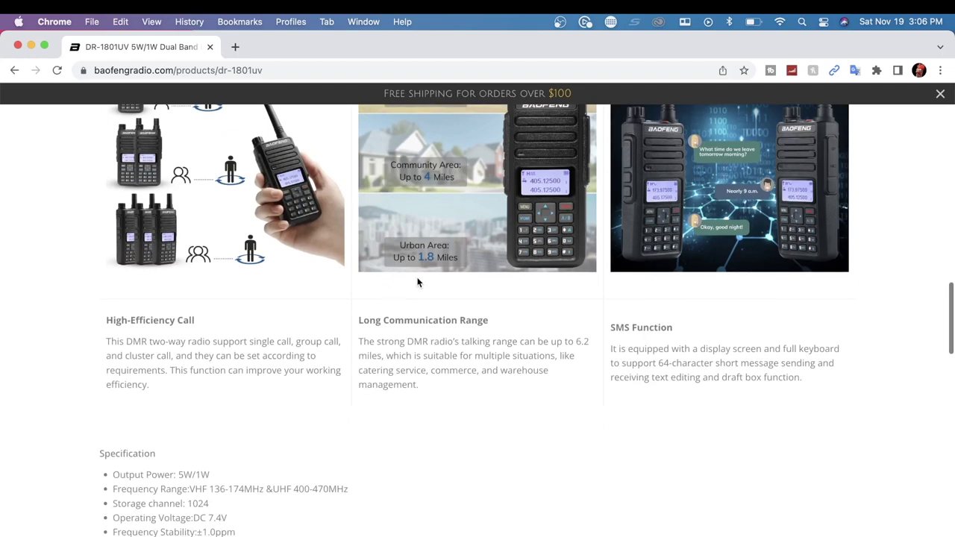
pyautogui.scroll(2, 466, 336)
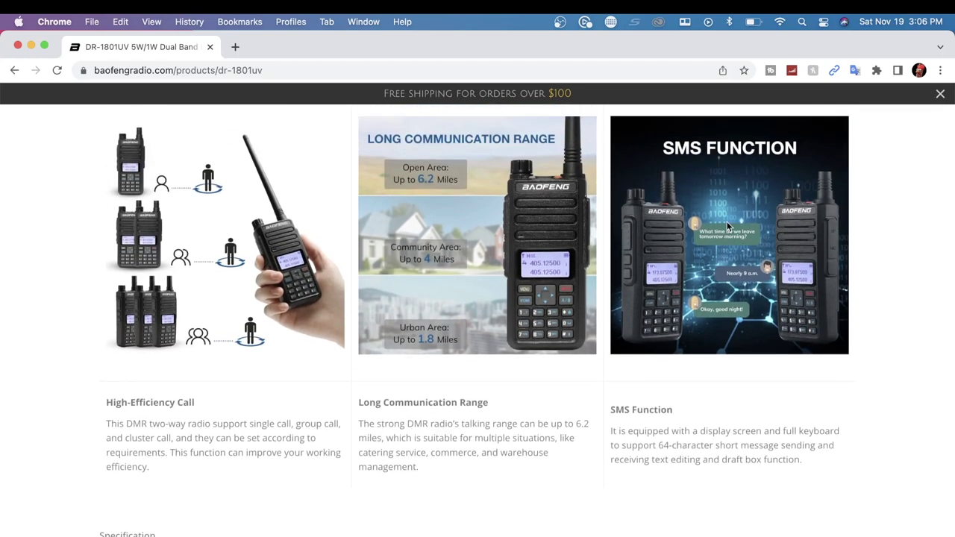
pyautogui.scroll(-5, 545, 473)
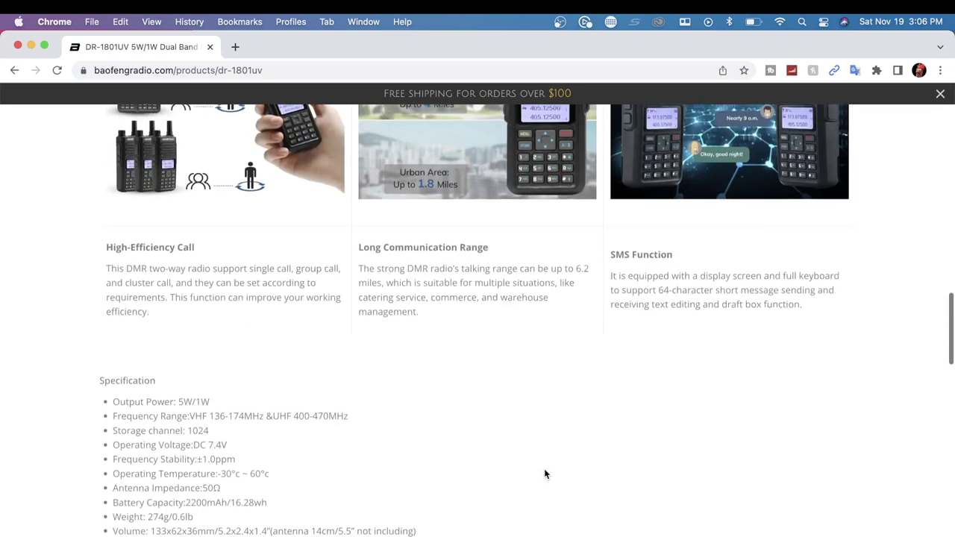
# - Scroll the DR-1801UV product page down to What's in the box and back up
pyautogui.scroll(-1, 545, 473)
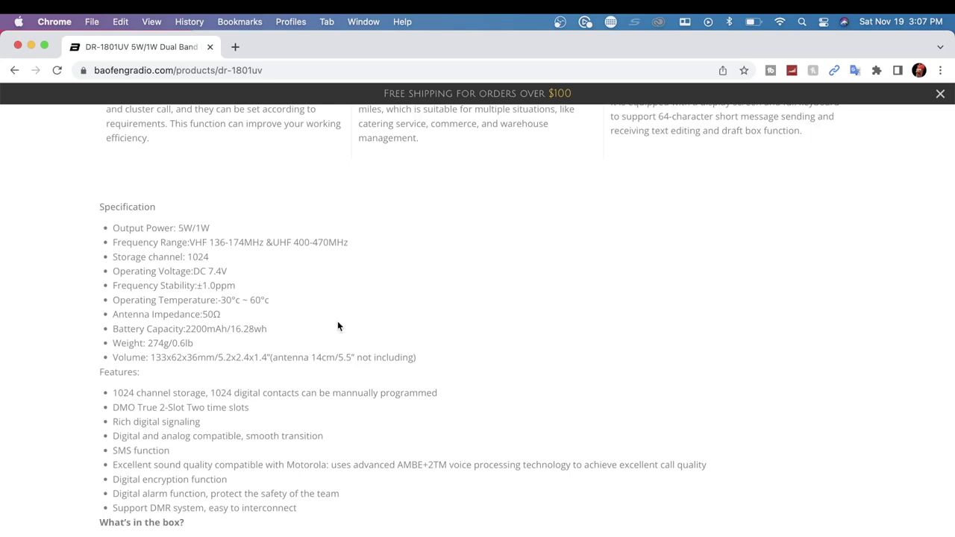
pyautogui.scroll(-5, 337, 321)
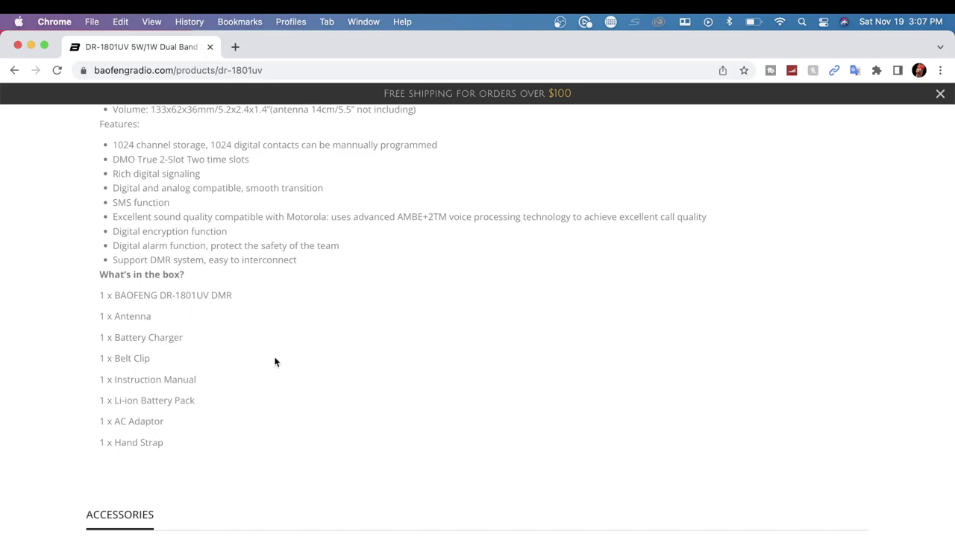
pyautogui.scroll(15, 273, 363)
pyautogui.scroll(8, 274, 362)
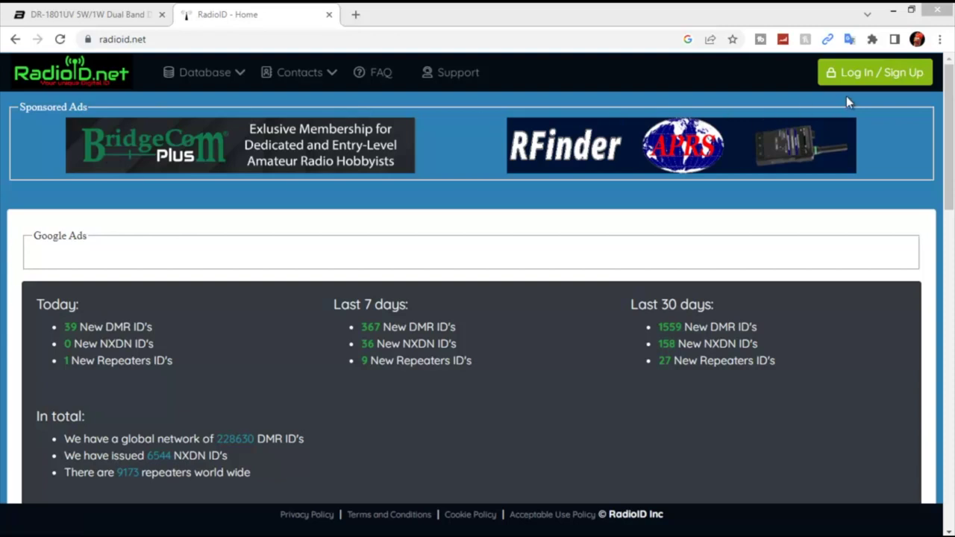
# - Accept RadioID.net's registration policies to reach New Account Registration, then return to the Baofeng tab
pyautogui.click(882, 78)
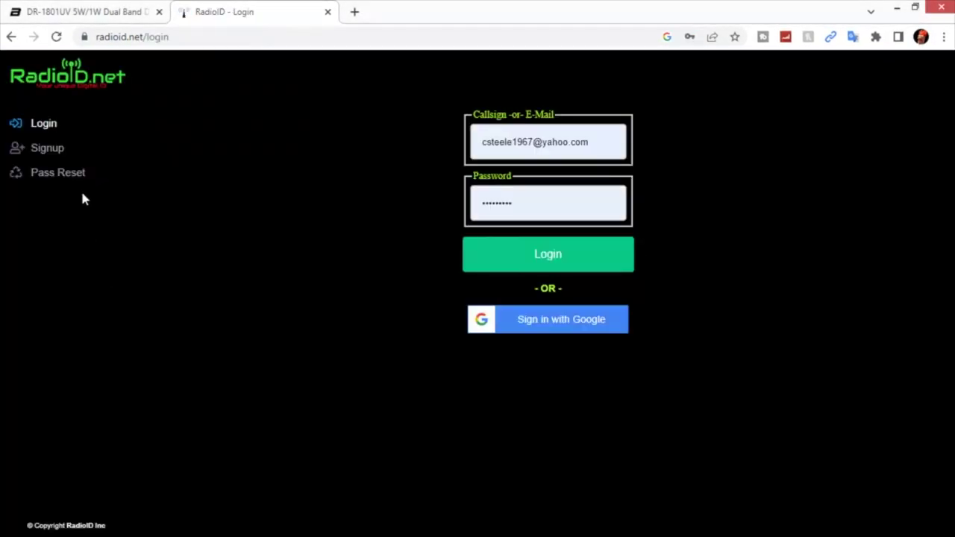
pyautogui.click(47, 151)
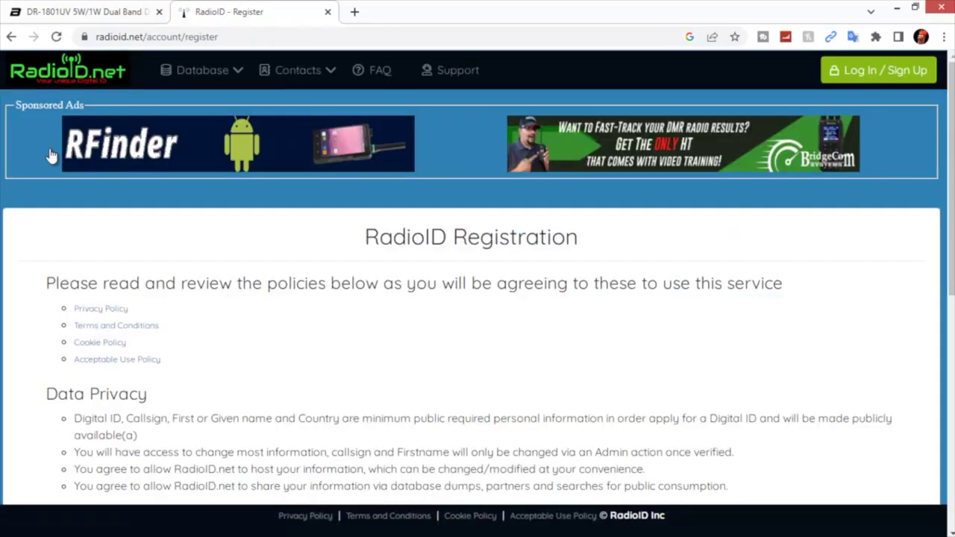
pyautogui.scroll(-1, 412, 346)
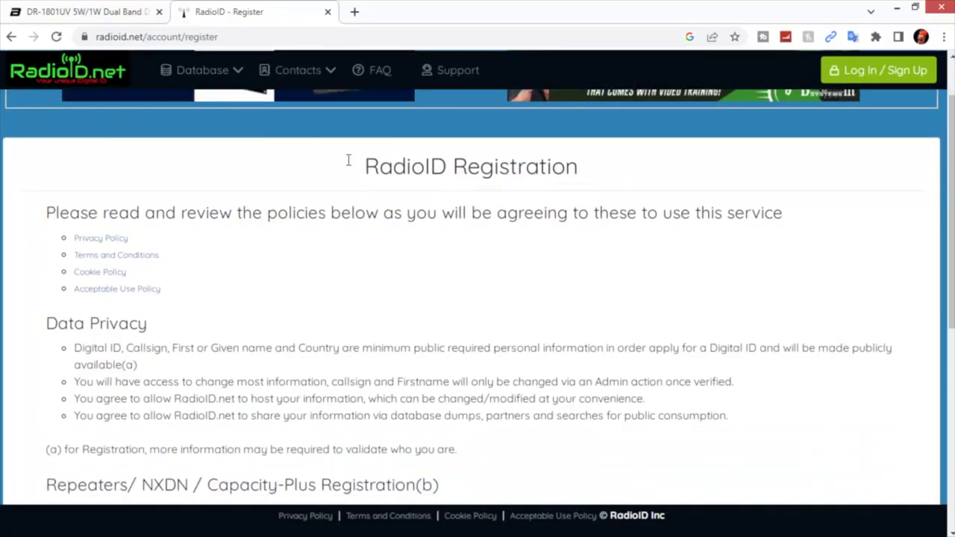
pyautogui.scroll(-3, 371, 354)
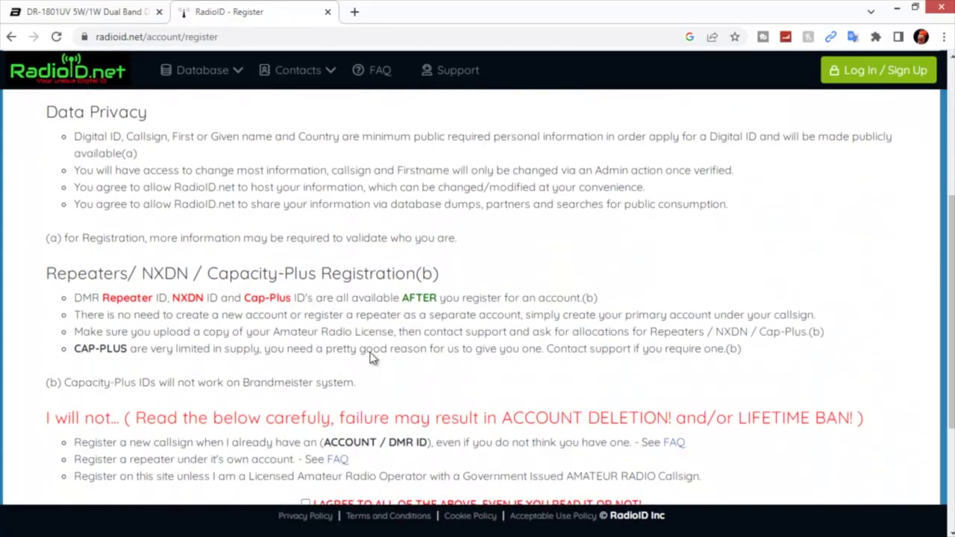
pyautogui.scroll(-2, 220, 426)
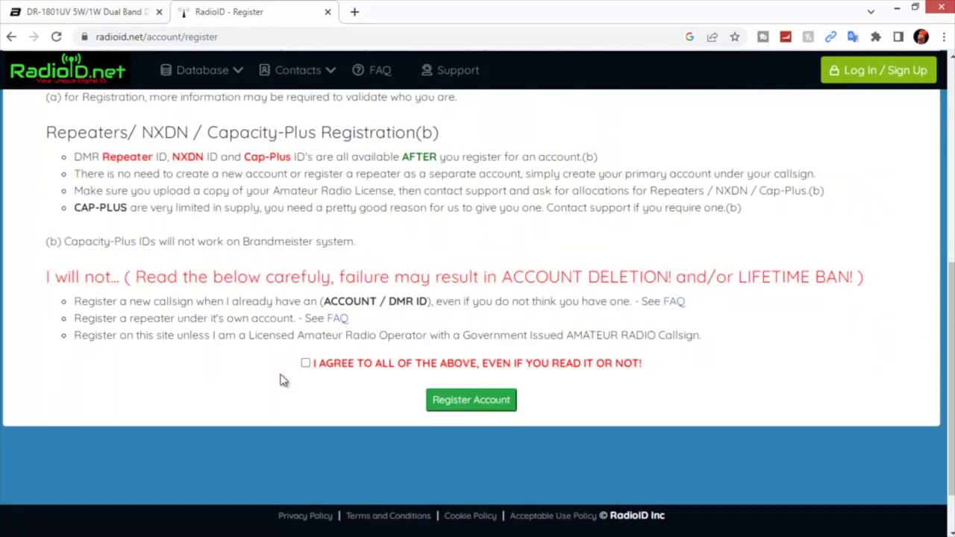
pyautogui.click(306, 365)
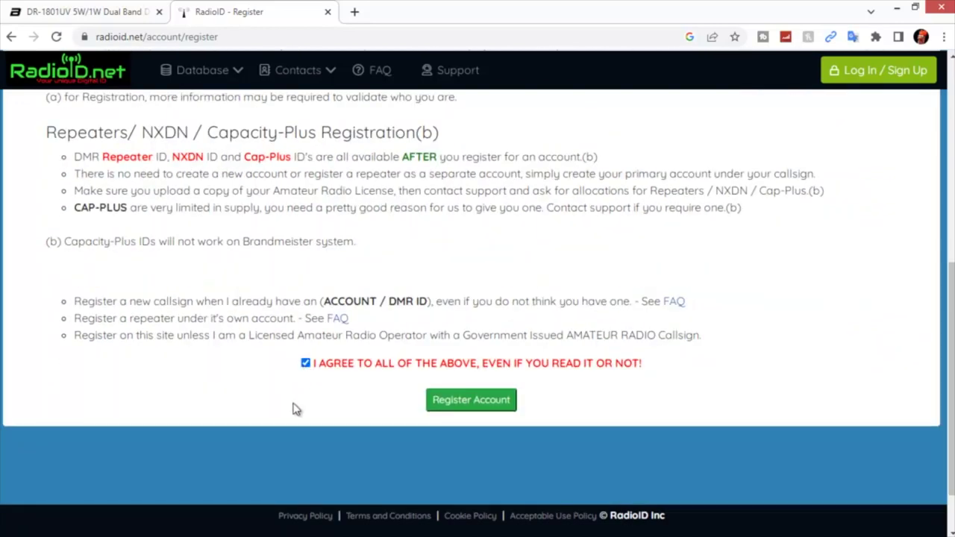
pyautogui.click(479, 403)
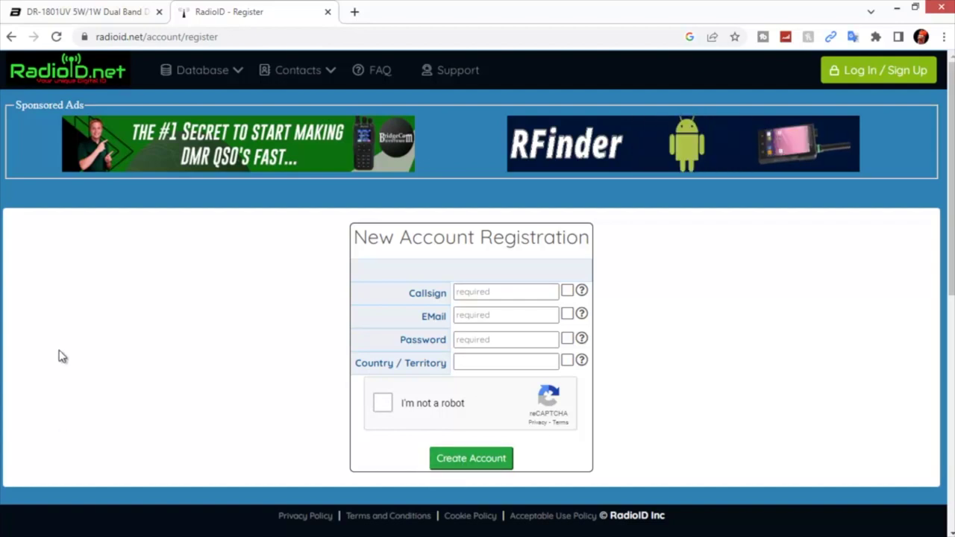
pyautogui.click(65, 6)
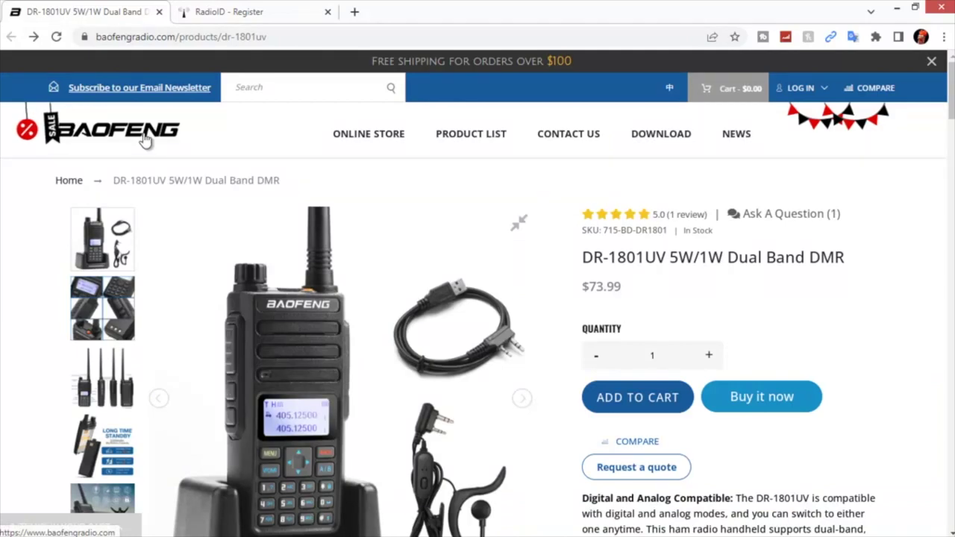
# - On the Baofeng downloads page, view the DR-1801UV manuals and software listing, then close it
pyautogui.click(658, 141)
pyautogui.scroll(-4, 670, 231)
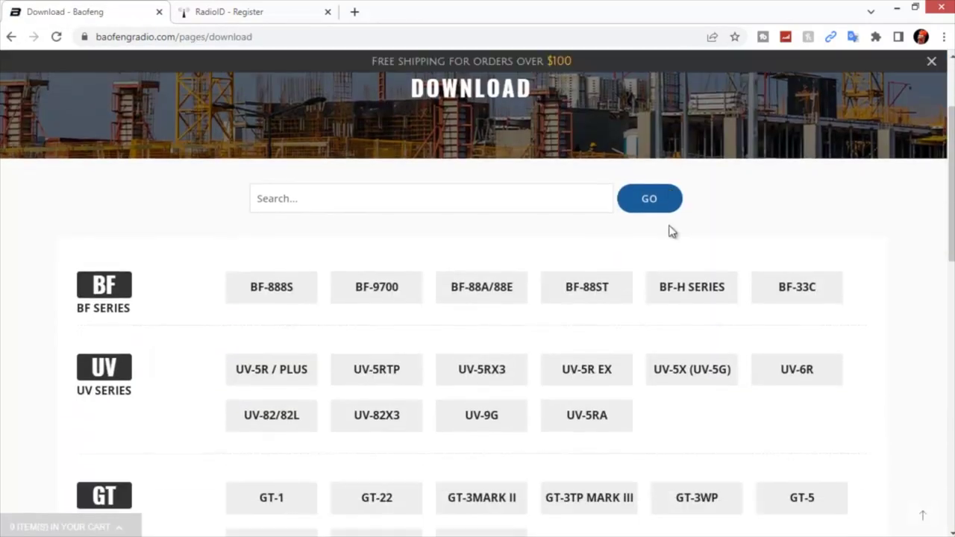
pyautogui.scroll(-2, 667, 230)
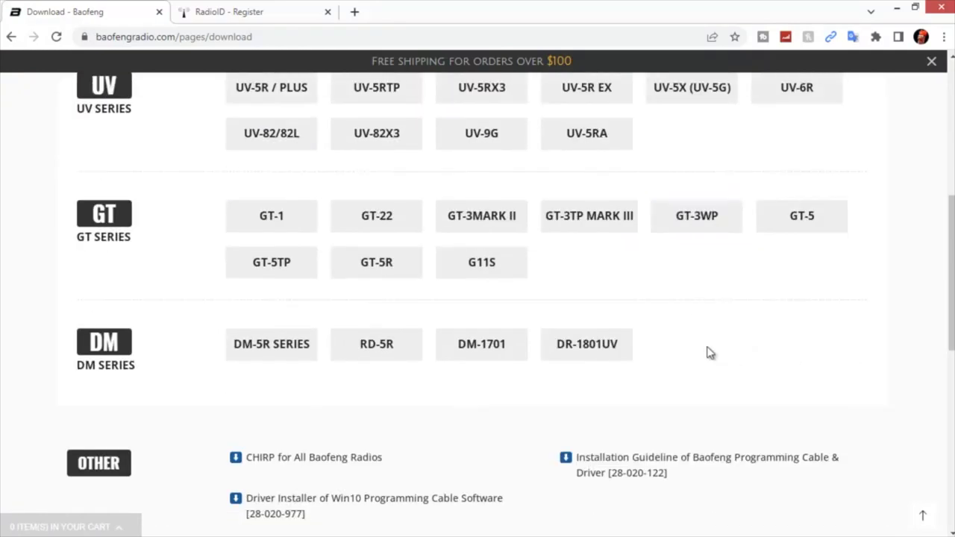
pyautogui.scroll(-1, 701, 350)
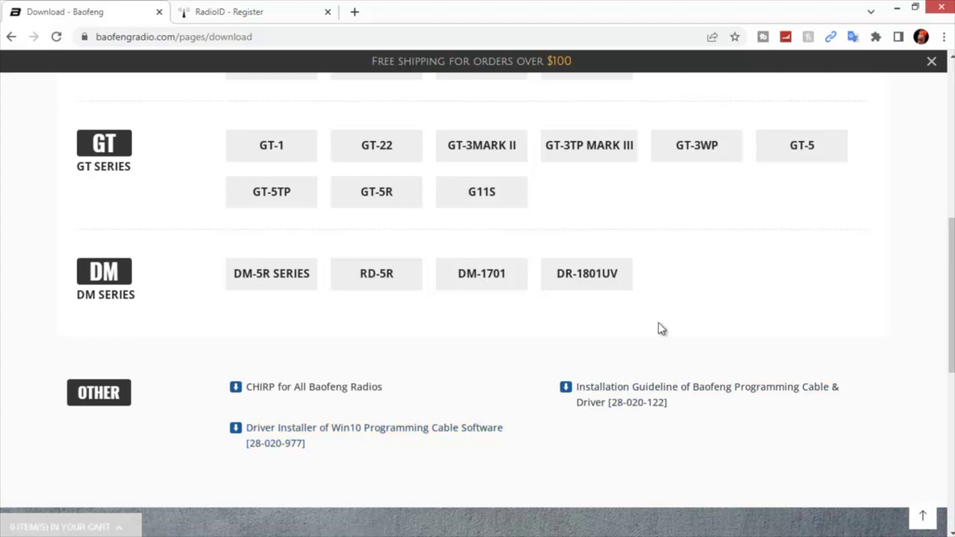
pyautogui.click(573, 278)
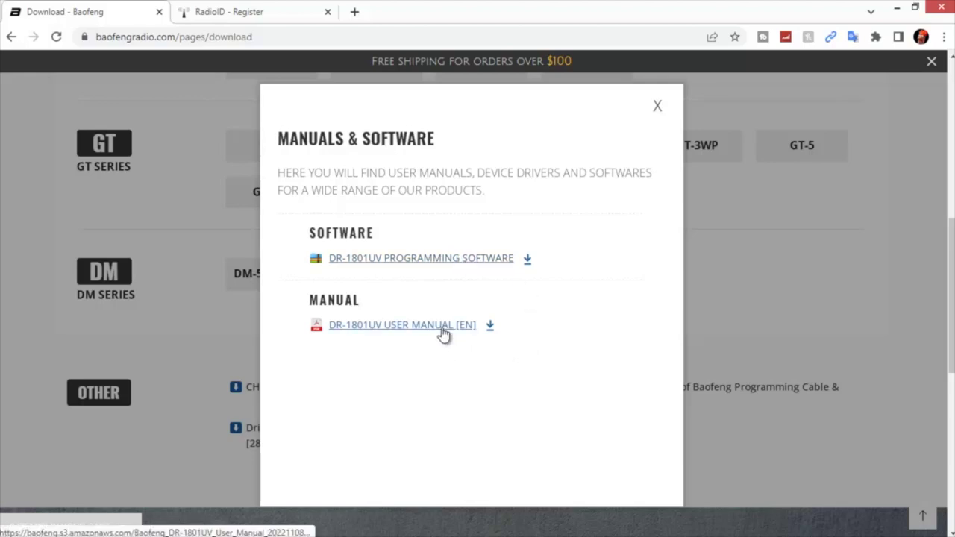
pyautogui.click(655, 108)
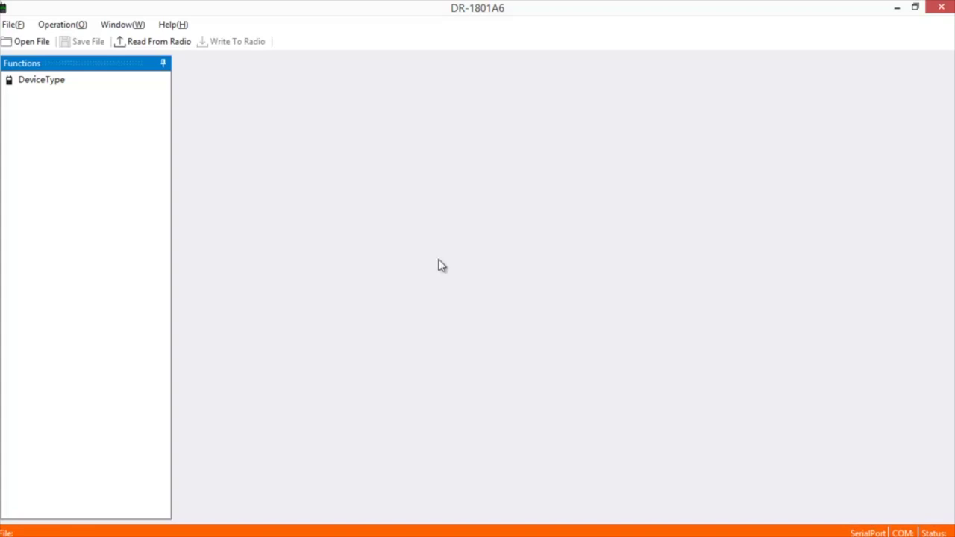
# - Read the radio's configuration into the CPS over COM6 at 115200
pyautogui.click(156, 42)
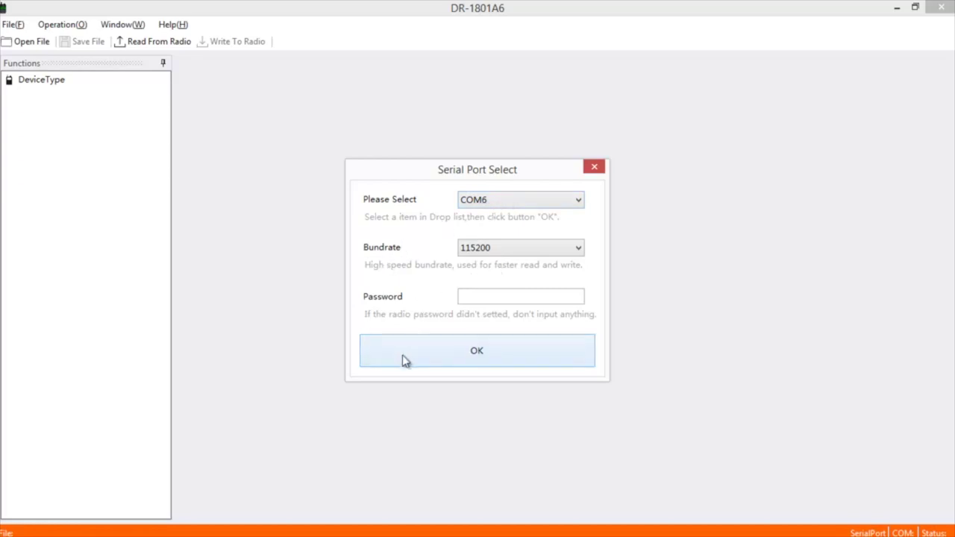
pyautogui.click(449, 357)
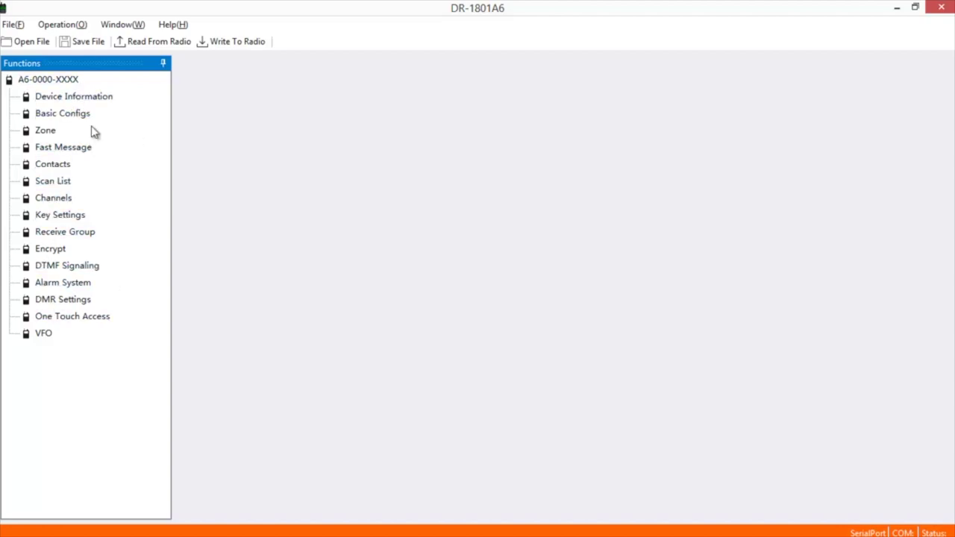
# - View Device Information and Basic Configs, leaving Vox Switch Enable unticked
pyautogui.click(106, 99)
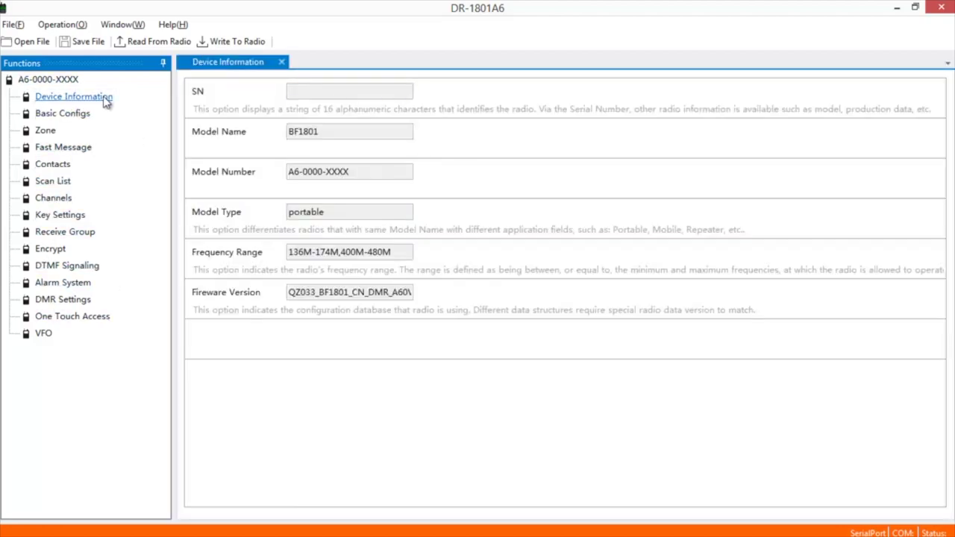
pyautogui.click(82, 116)
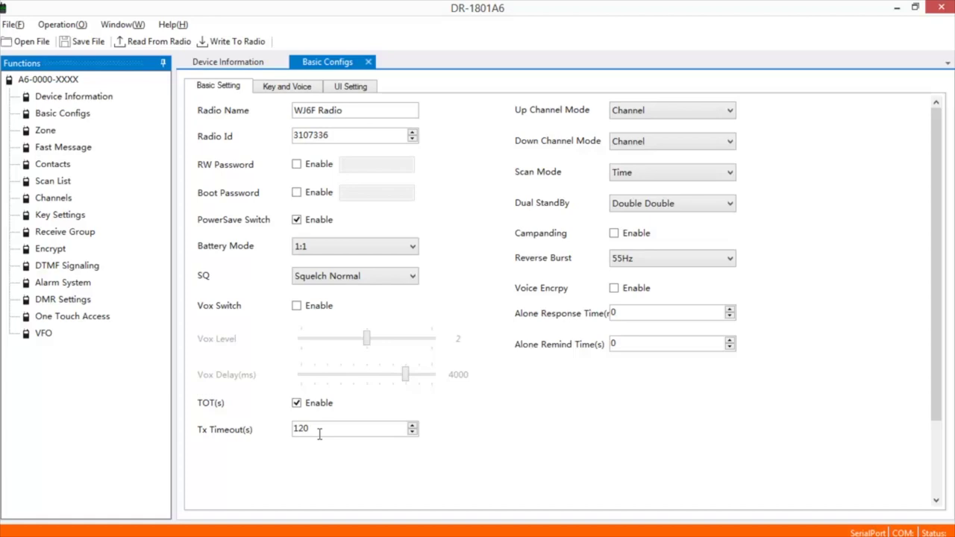
pyautogui.click(296, 309)
pyautogui.click(297, 309)
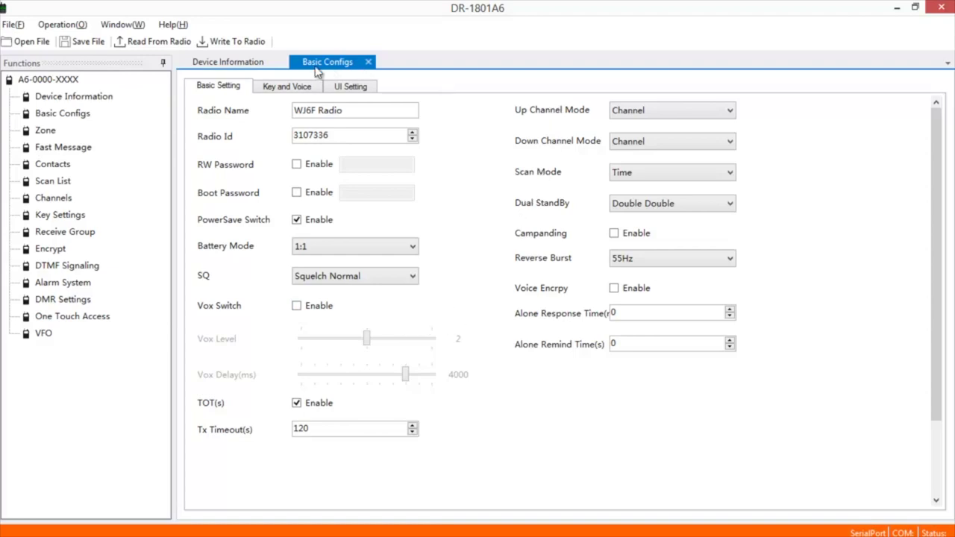
# - In UI Setting, keep Language English and Channel Display Name, and set BackLightTime to Infinite
pyautogui.click(287, 88)
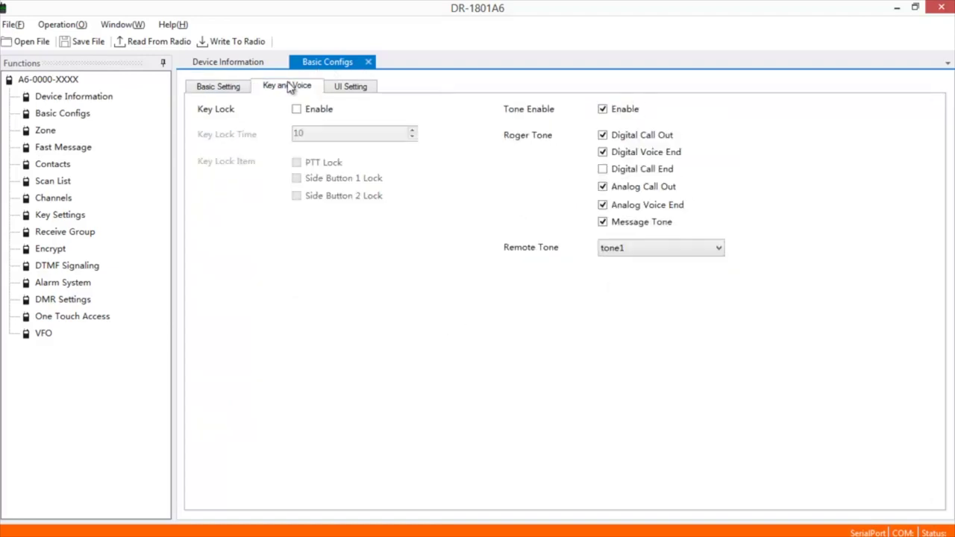
pyautogui.click(347, 89)
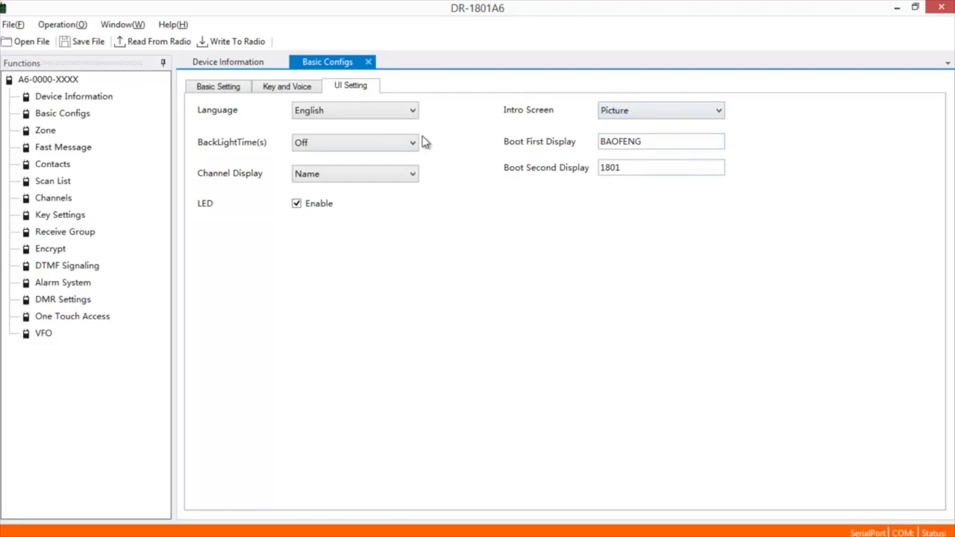
pyautogui.click(374, 113)
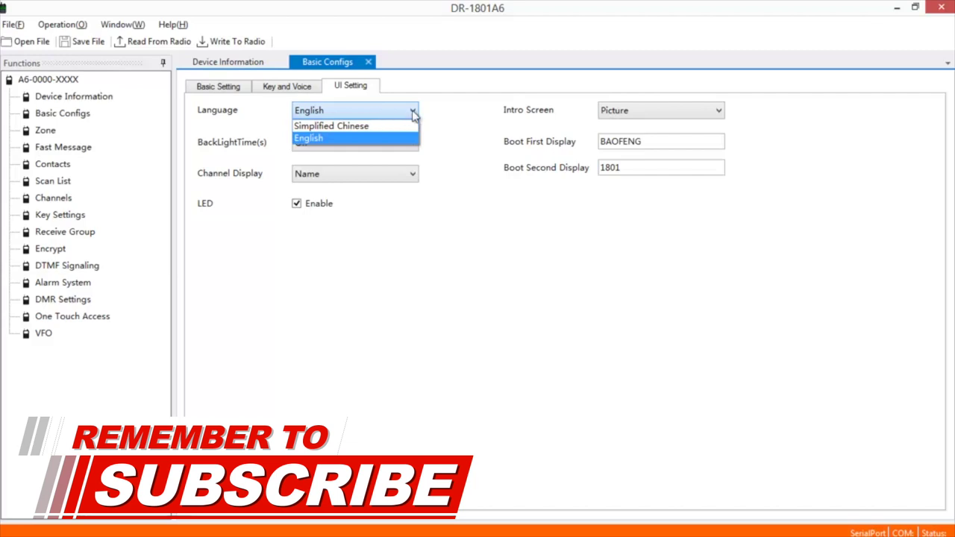
pyautogui.click(415, 112)
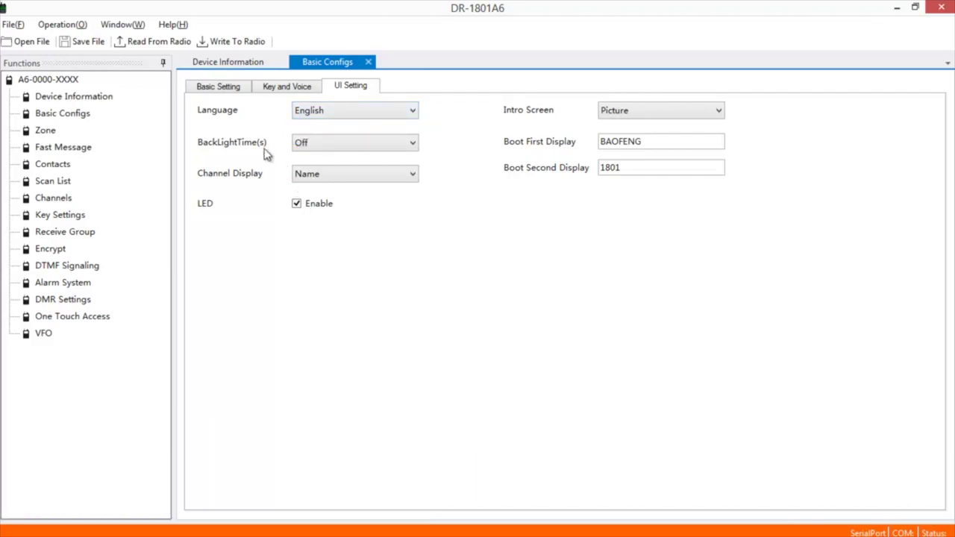
pyautogui.click(399, 149)
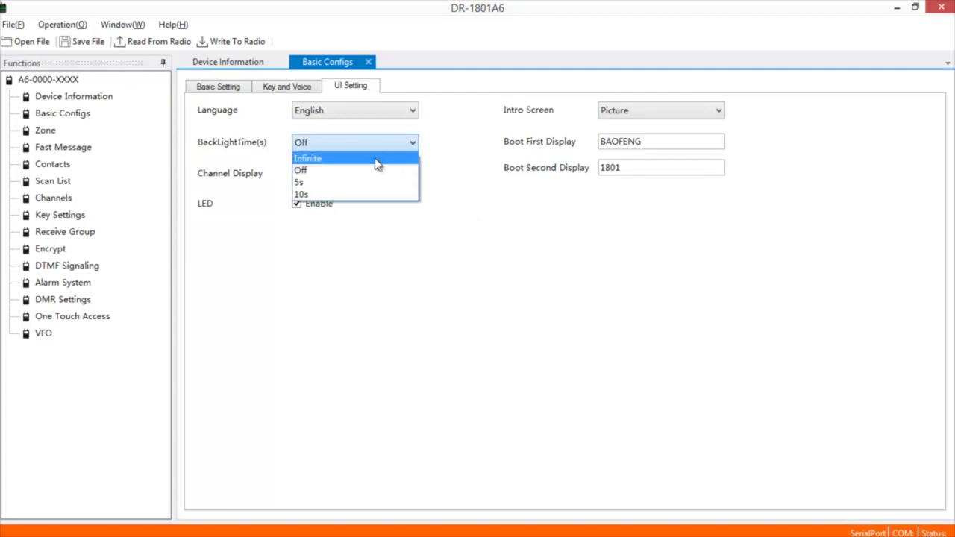
pyautogui.click(377, 160)
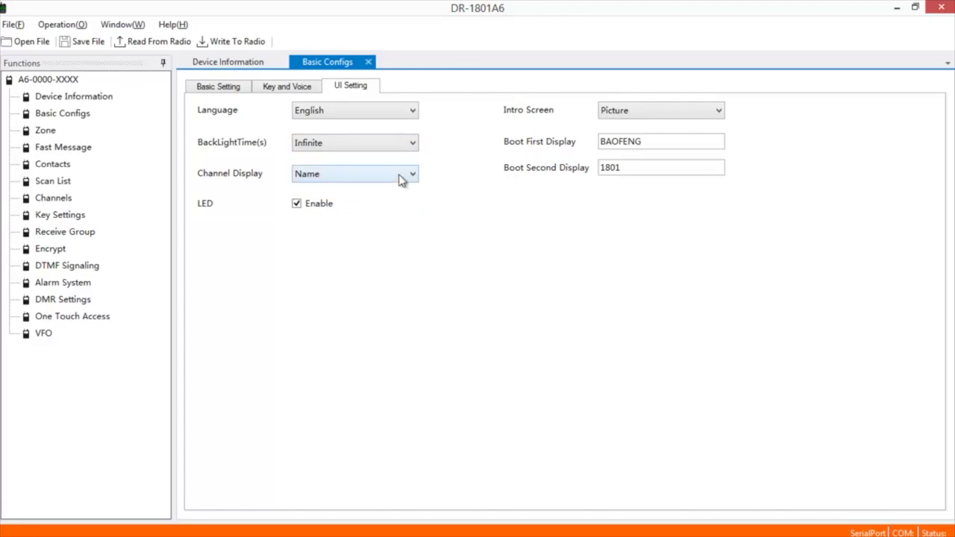
pyautogui.click(401, 178)
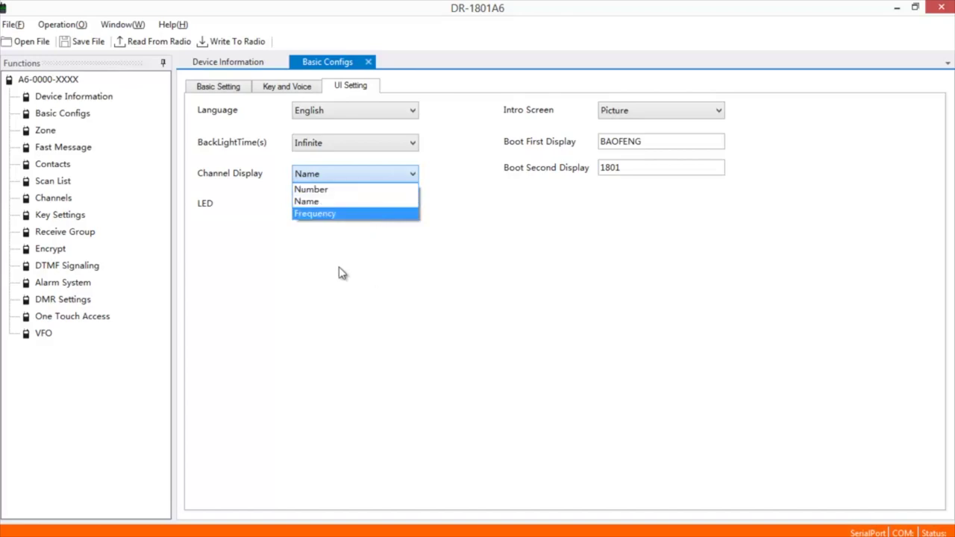
pyautogui.click(340, 205)
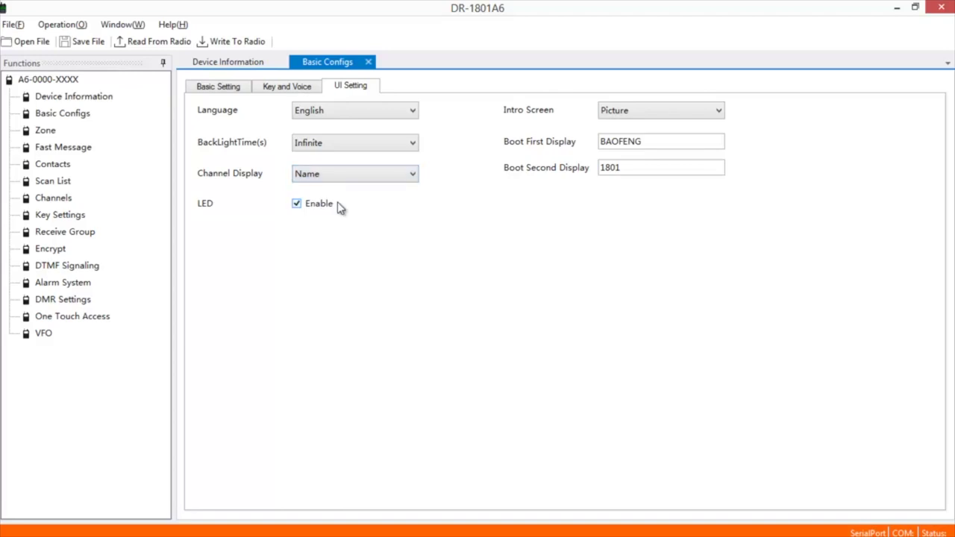
# - Open the Zone page and inspect the Sntgo (D) zone's channels
pyautogui.doubleClick(45, 131)
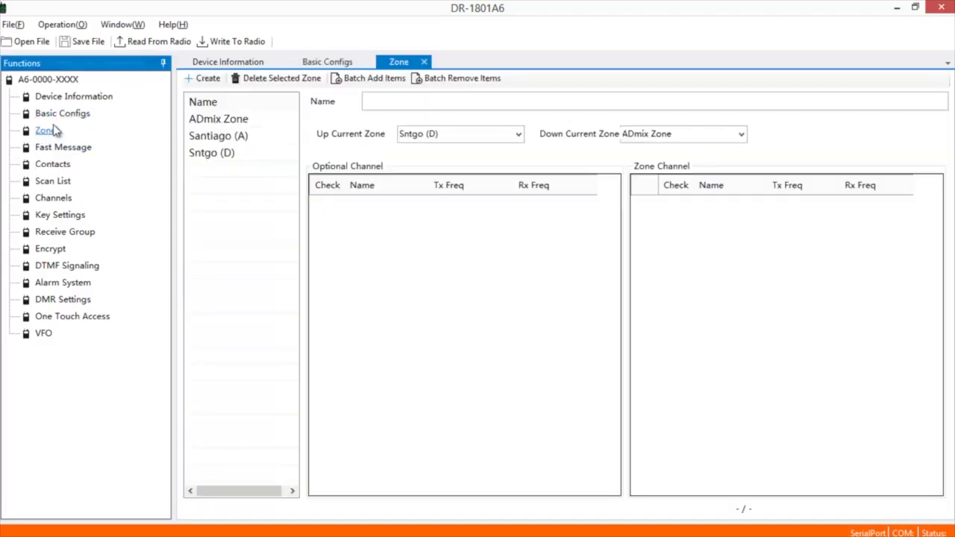
pyautogui.click(224, 156)
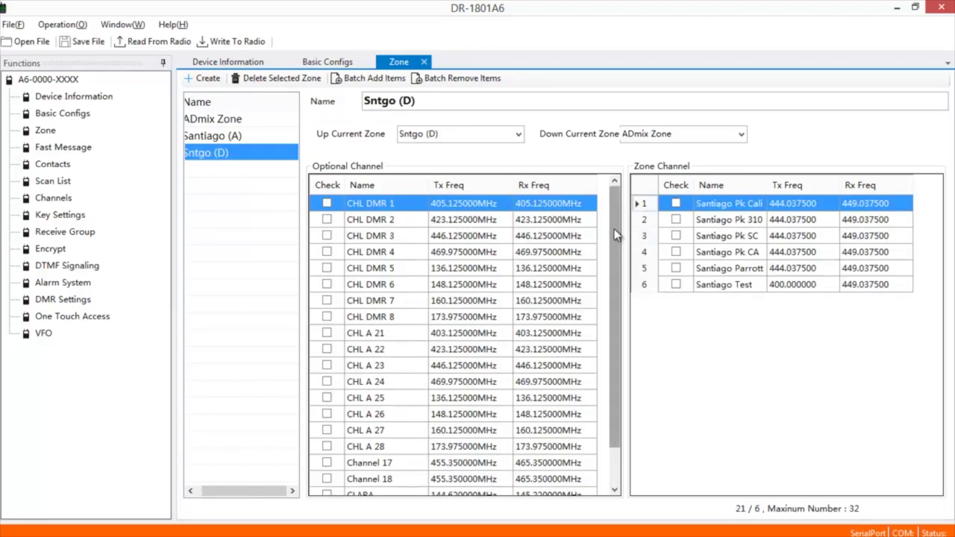
pyautogui.scroll(-1, 618, 234)
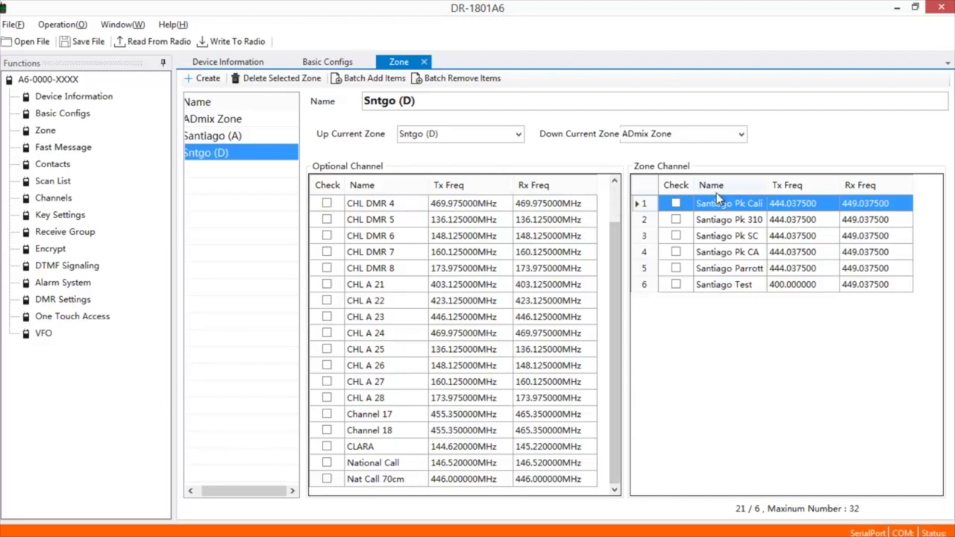
pyautogui.click(44, 130)
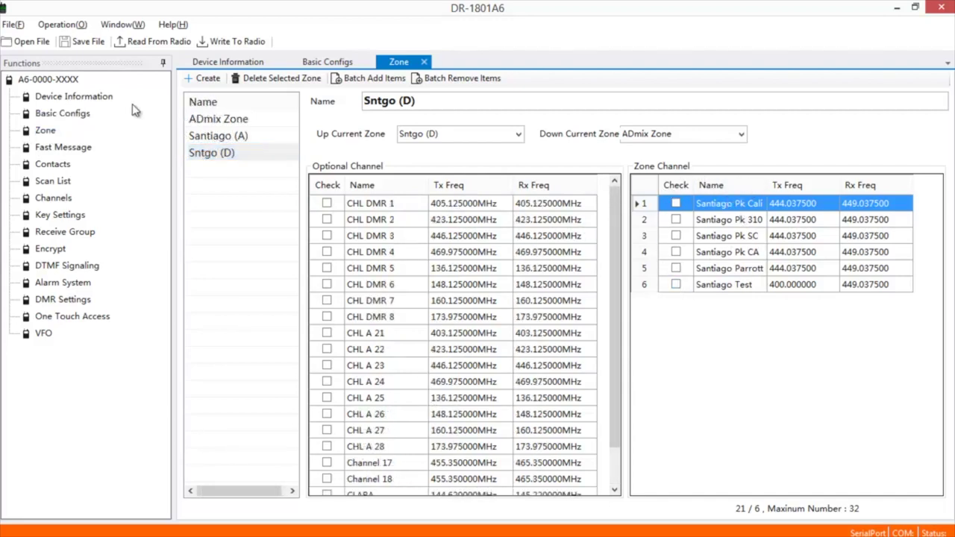
# - Create a new zone and rename it Saddleback
pyautogui.click(197, 79)
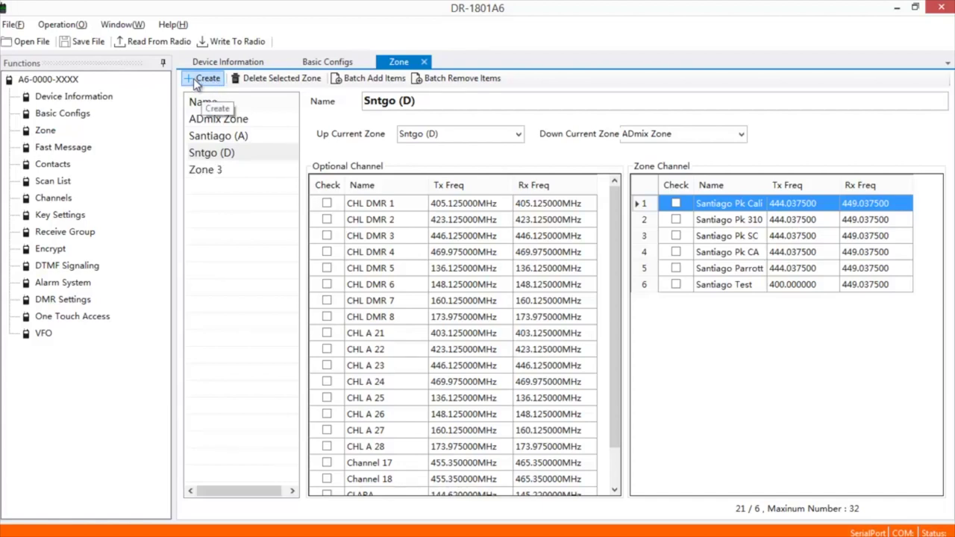
pyautogui.click(211, 172)
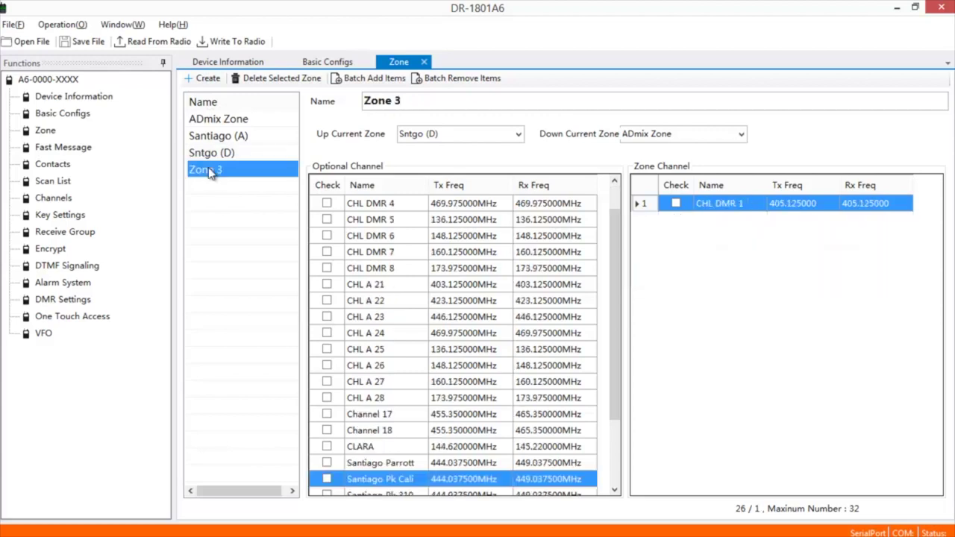
pyautogui.doubleClick(411, 101)
pyautogui.moveTo(410, 101); pyautogui.dragTo(380, 111)
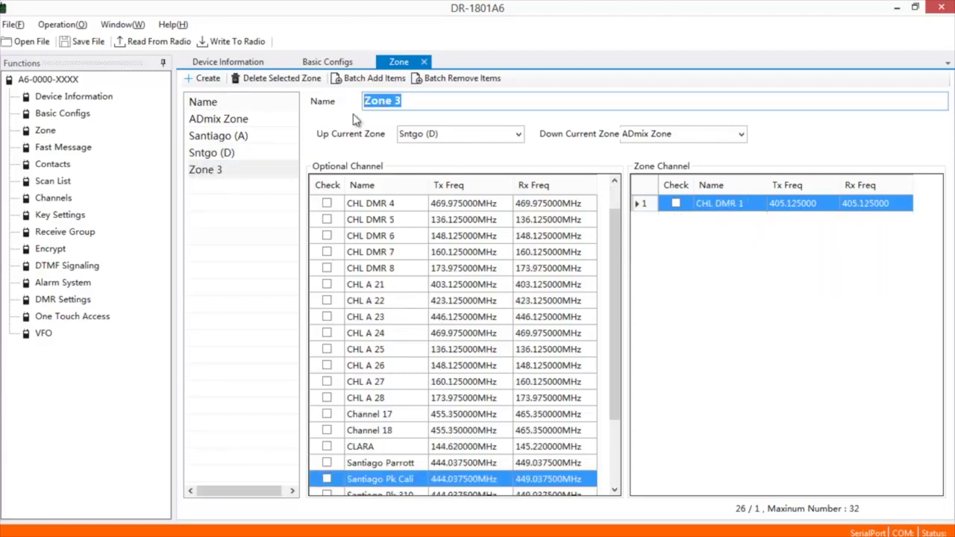
pyautogui.write('Saddleback')
pyautogui.press('Tab')
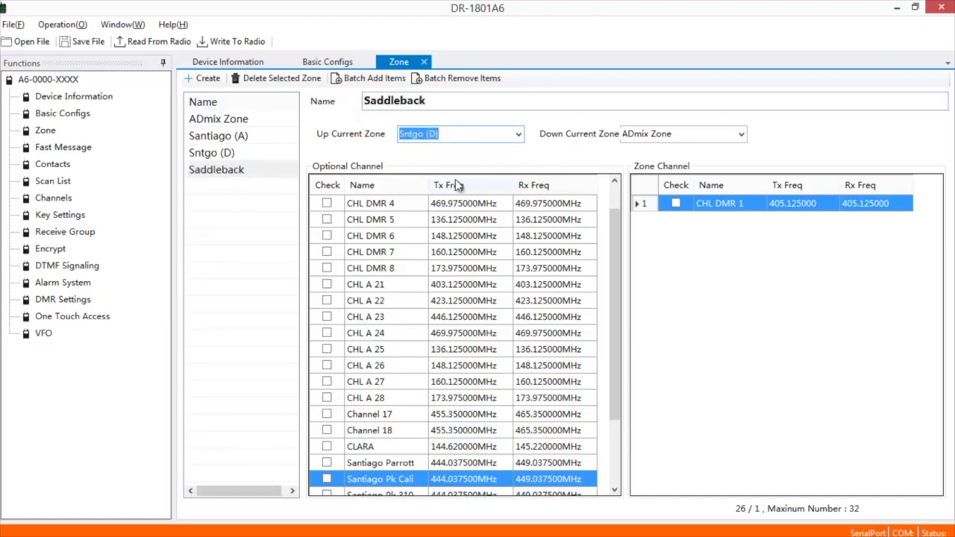
pyautogui.click(224, 172)
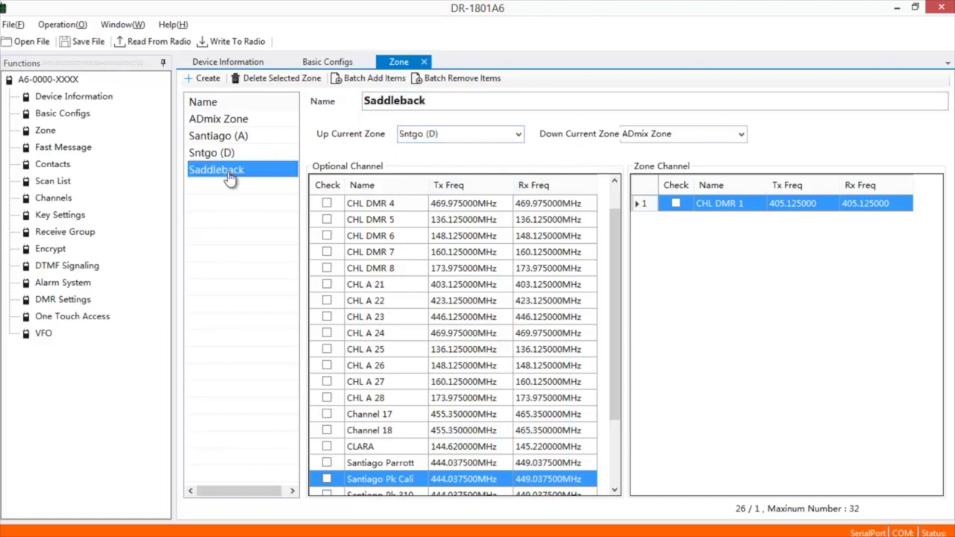
pyautogui.click(218, 135)
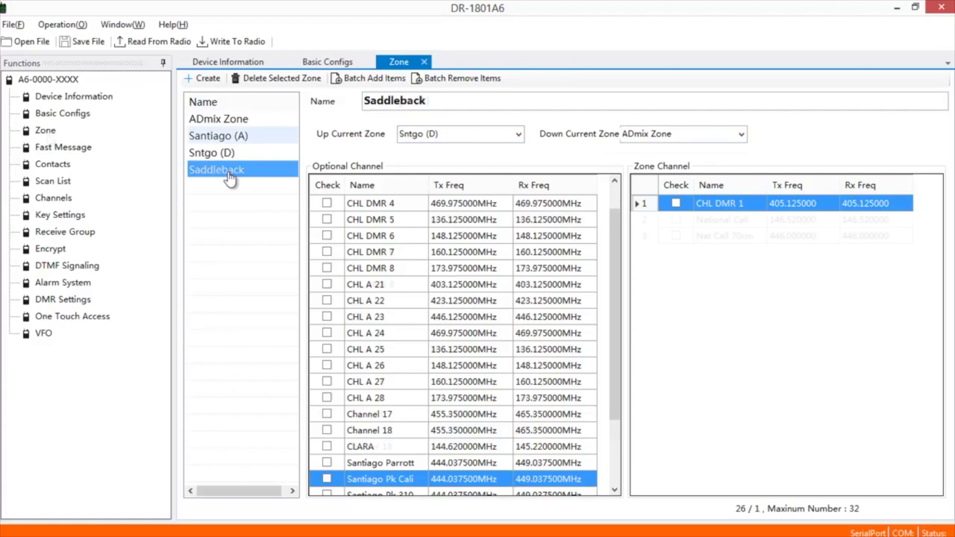
# - Open the Contacts list and add a new Contact 17
pyautogui.click(56, 148)
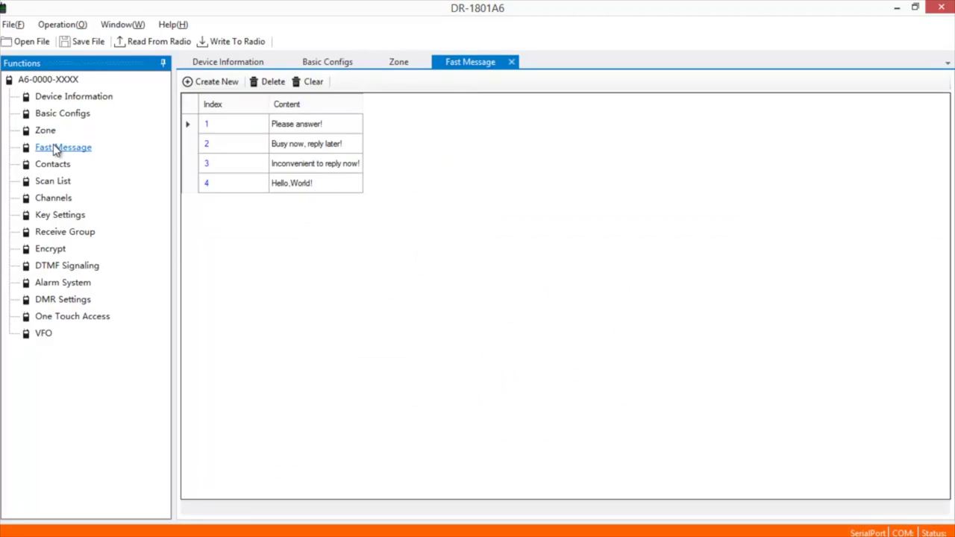
pyautogui.click(50, 168)
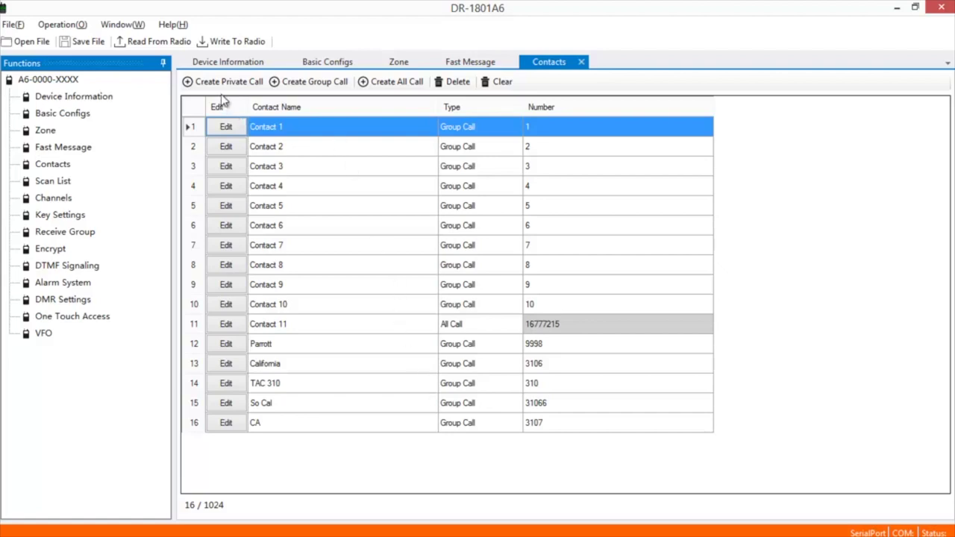
pyautogui.click(308, 82)
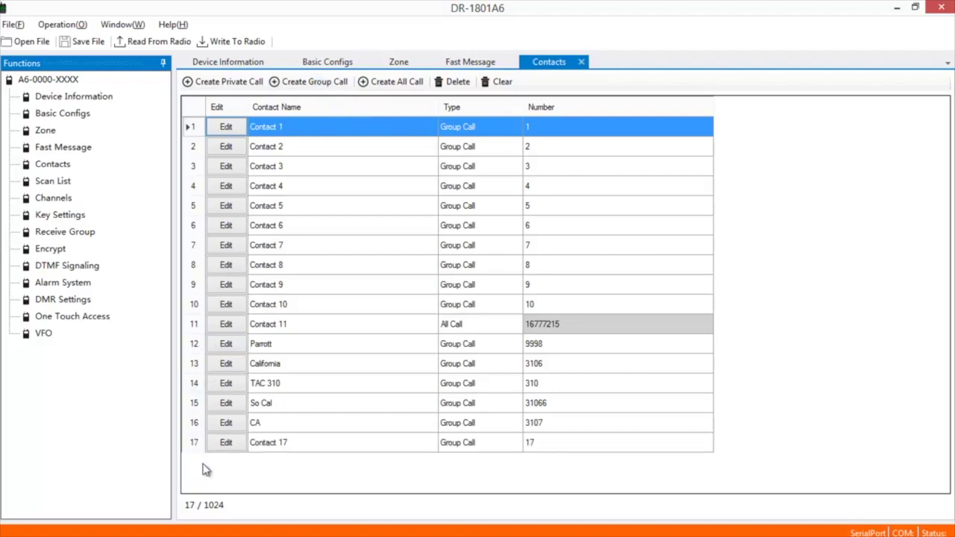
pyautogui.click(216, 443)
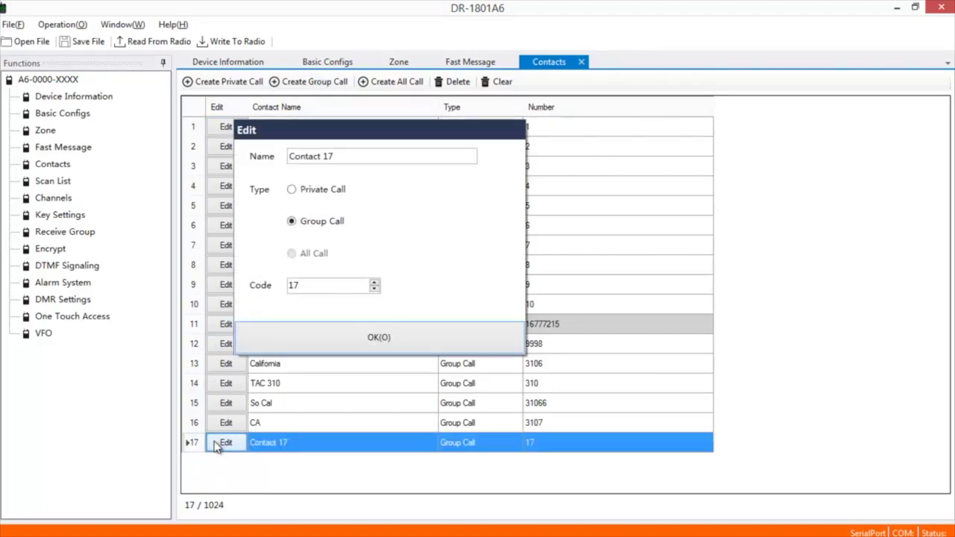
# - Make contact 17 a Group Call named Texas with code 3148
pyautogui.click(347, 156)
pyautogui.moveTo(345, 160); pyautogui.dragTo(265, 171)
pyautogui.write('Texas')
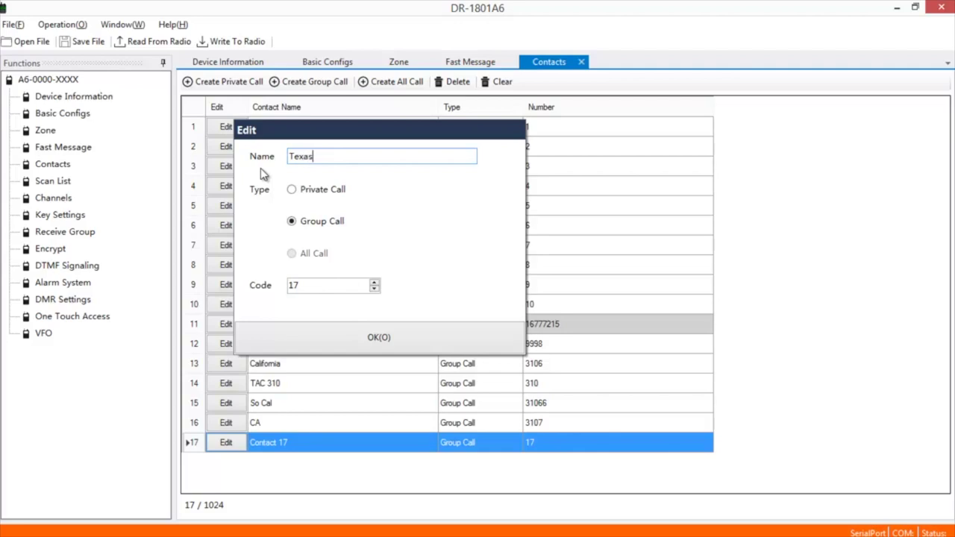
pyautogui.doubleClick(324, 286)
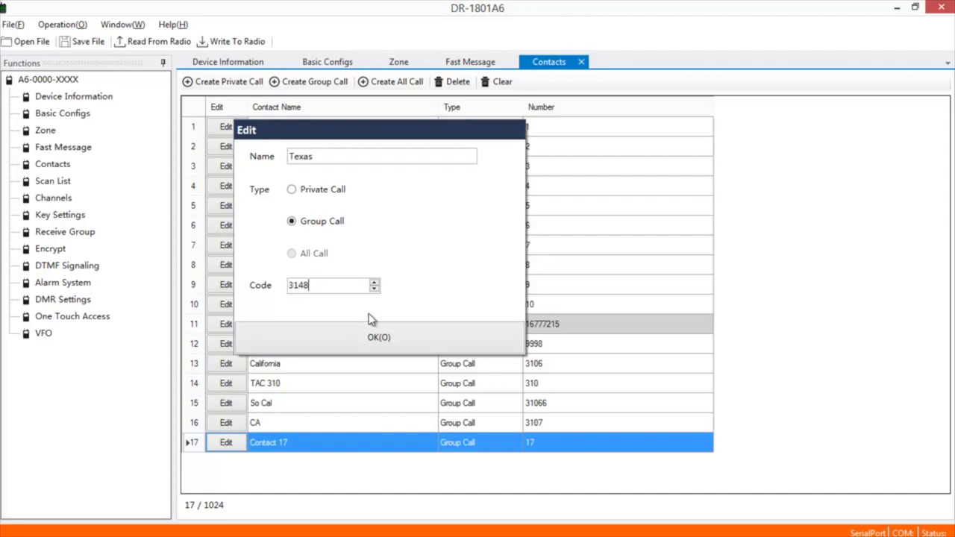
pyautogui.click(390, 337)
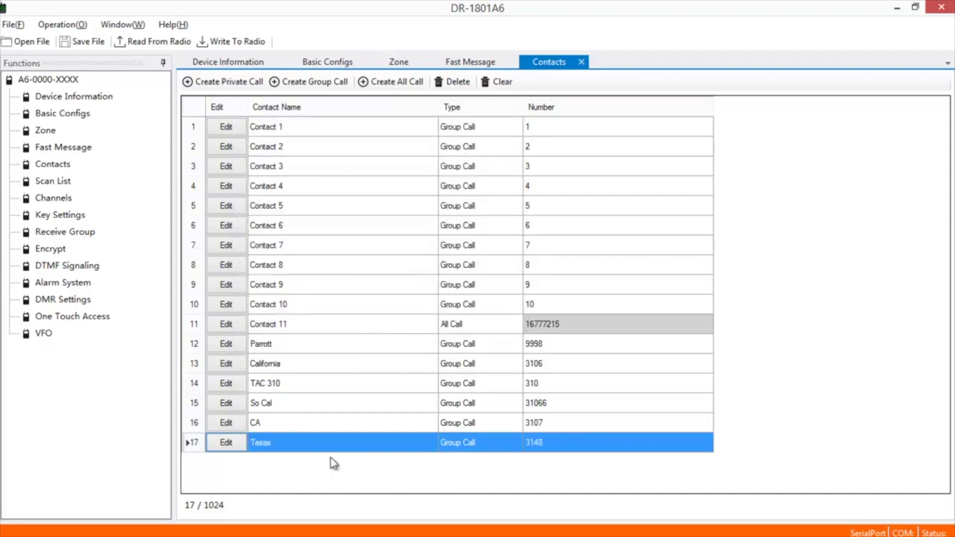
# - Open the channel list and review analog channel CLARA (TX 144.62000, RX 145.22000)
pyautogui.click(49, 184)
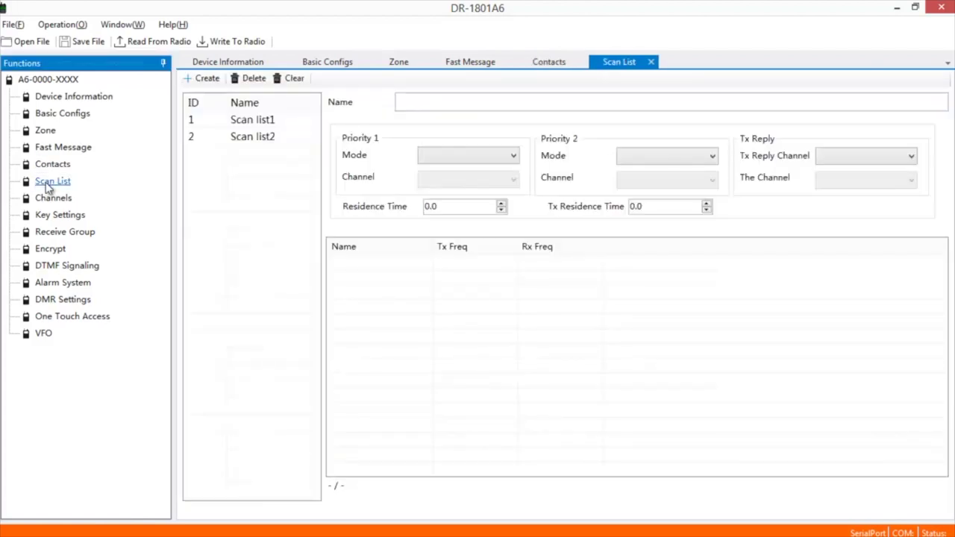
pyautogui.click(49, 199)
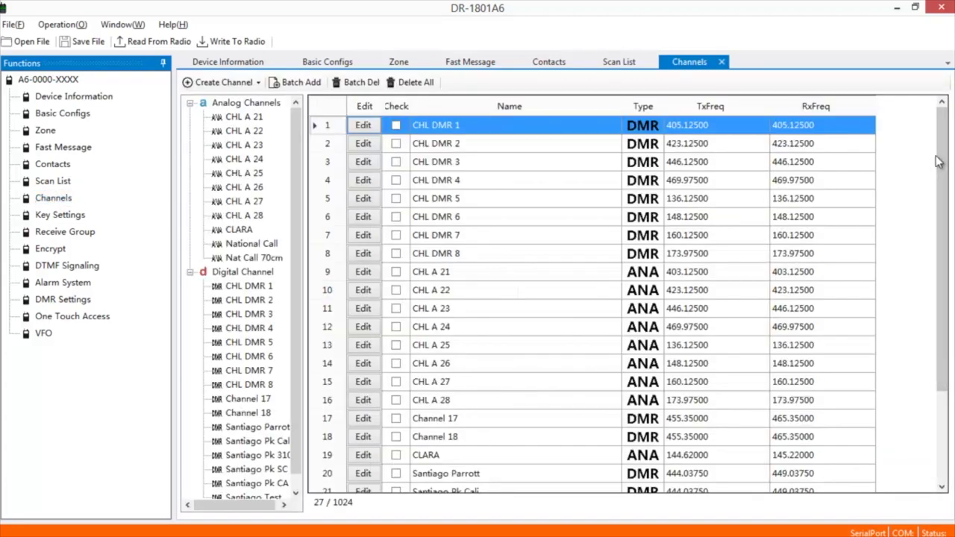
pyautogui.moveTo(941, 172); pyautogui.dragTo(932, 284)
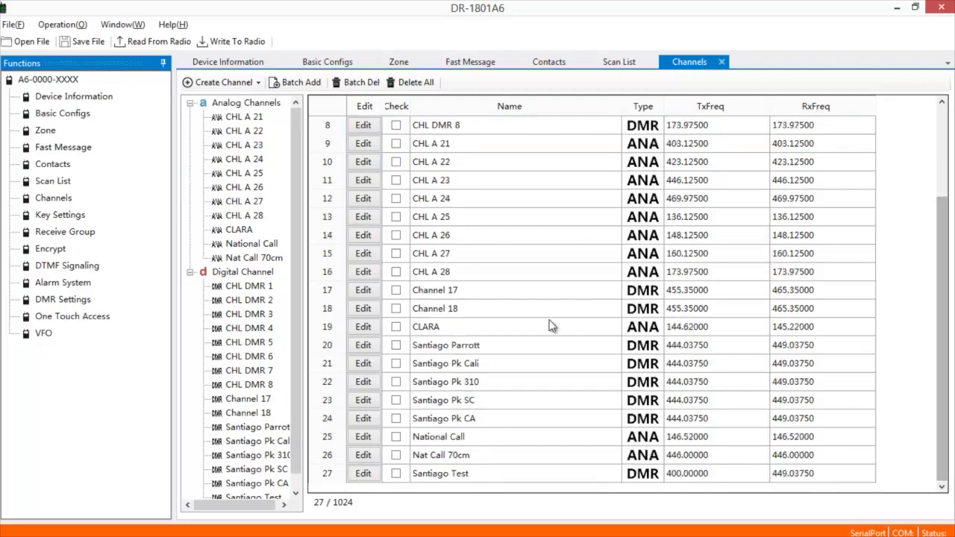
pyautogui.click(364, 327)
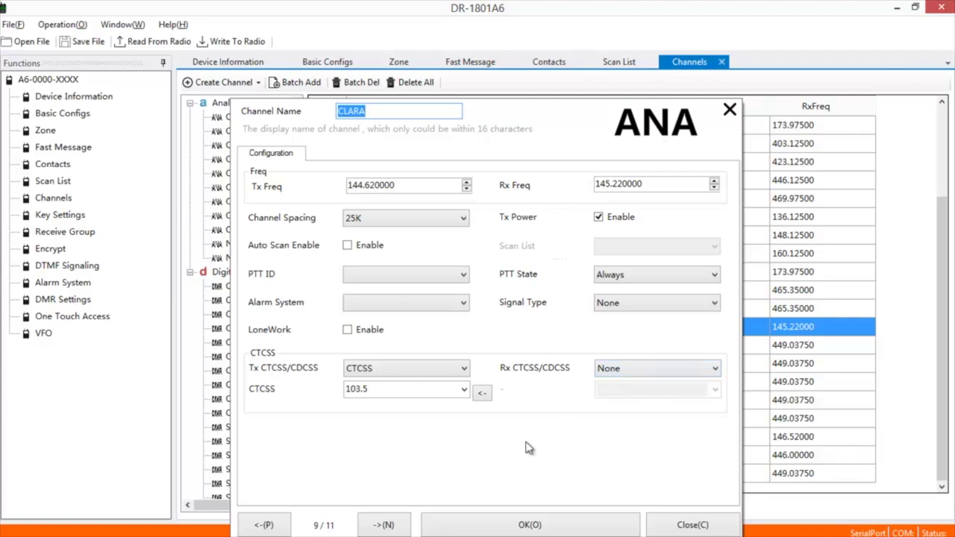
pyautogui.click(536, 526)
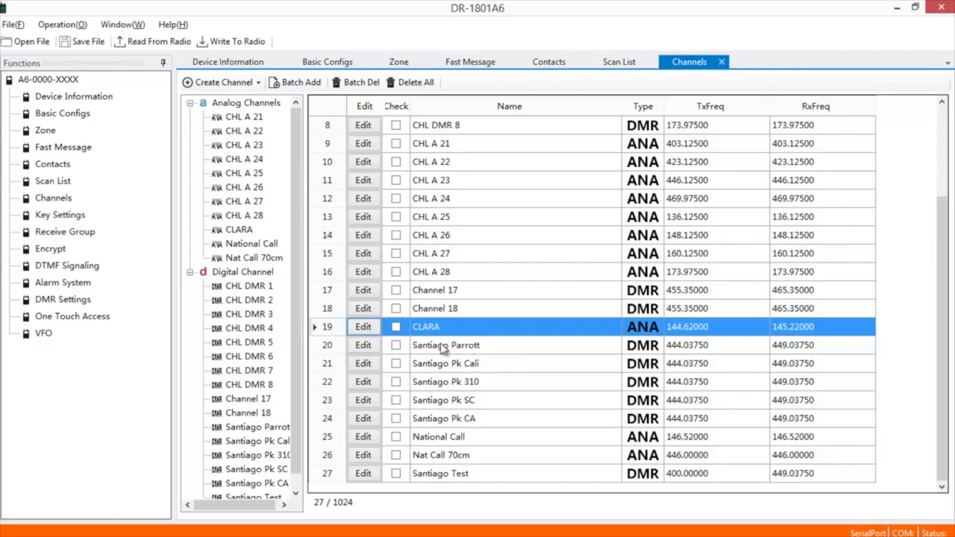
pyautogui.click(361, 350)
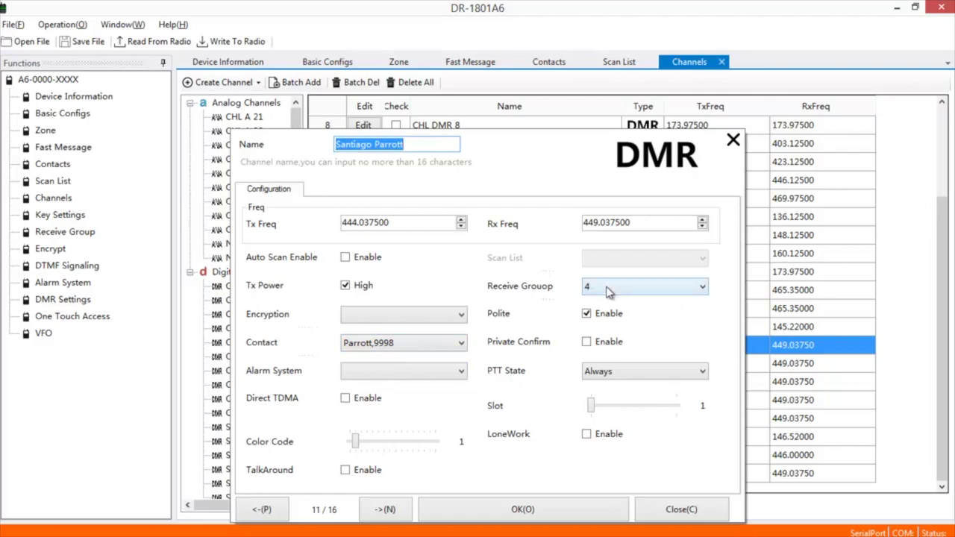
pyautogui.click(522, 509)
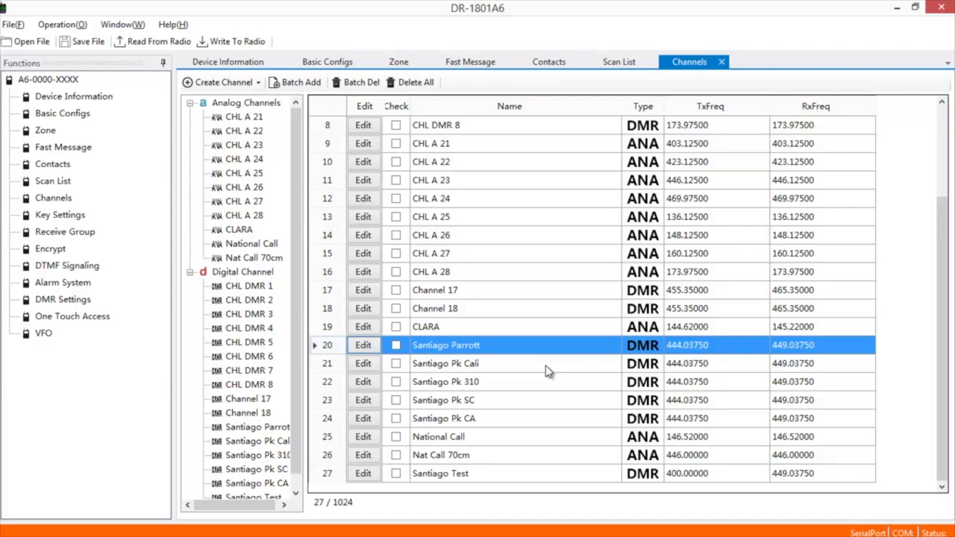
pyautogui.hotkey('alt', 'Tab')
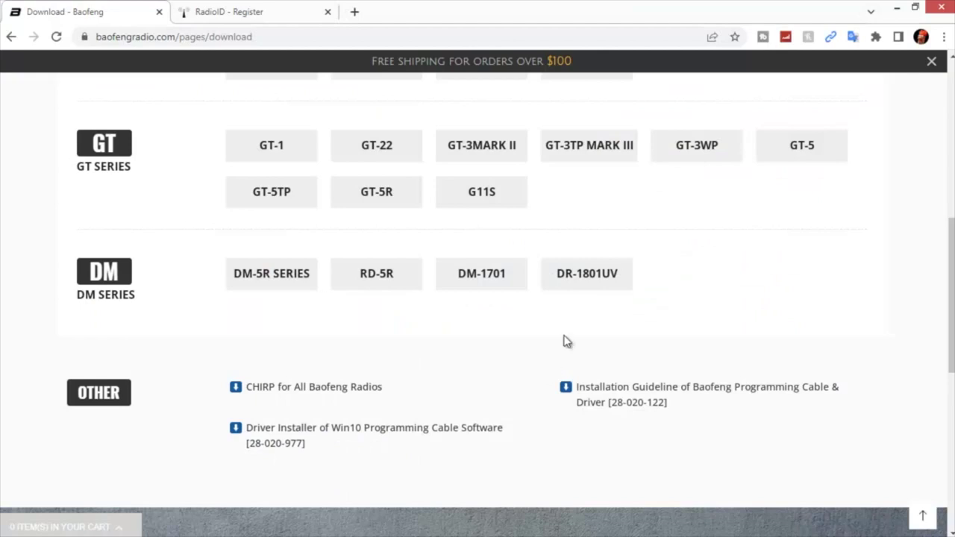
pyautogui.click(239, 15)
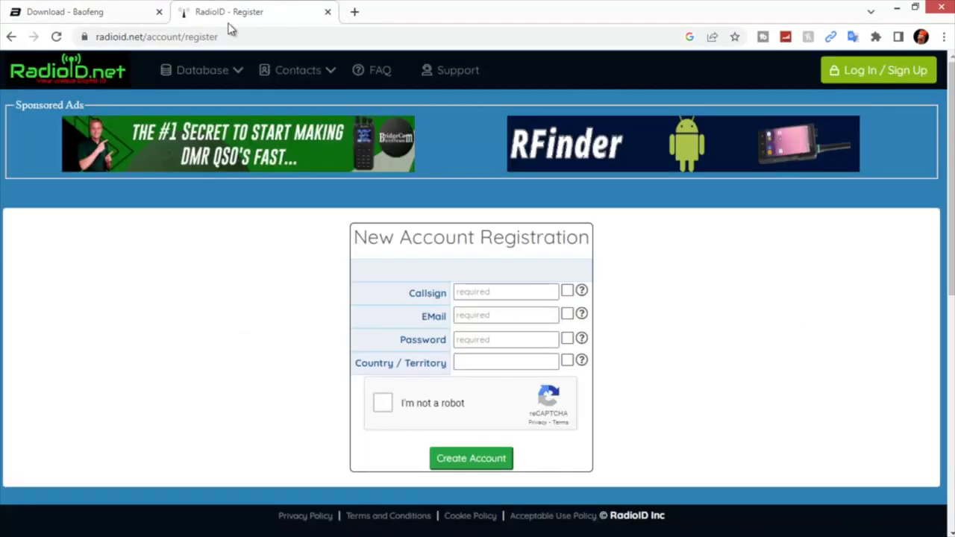
pyautogui.click(86, 76)
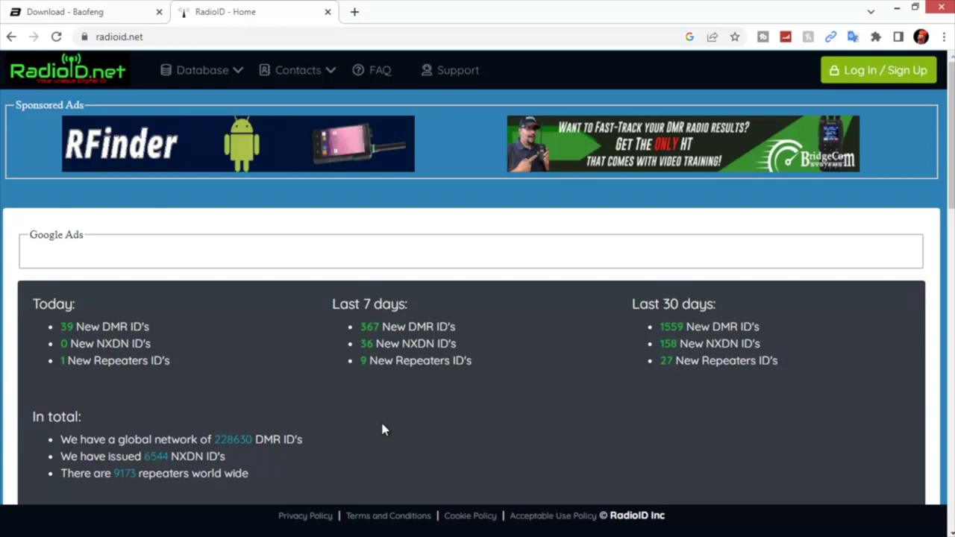
pyautogui.click(79, 12)
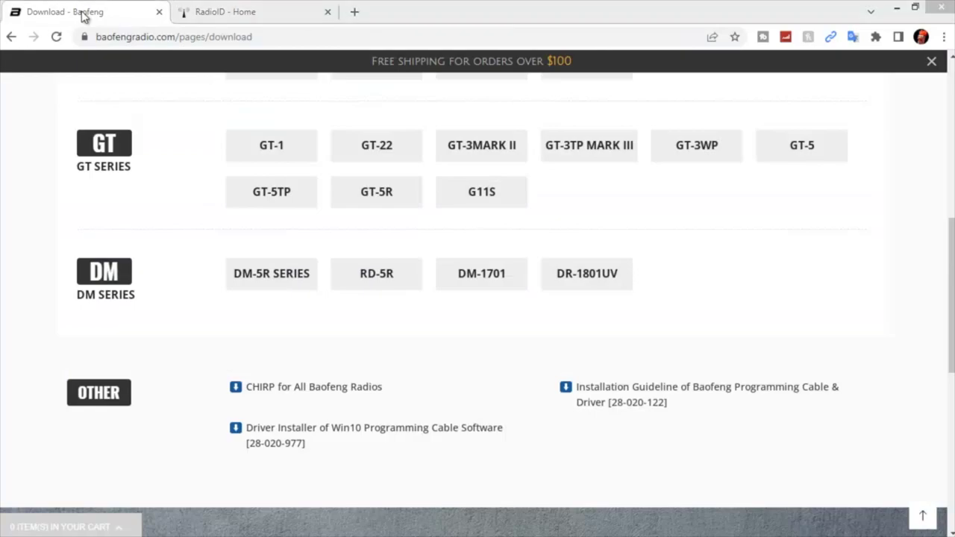
pyautogui.hotkey('alt', 'Tab')
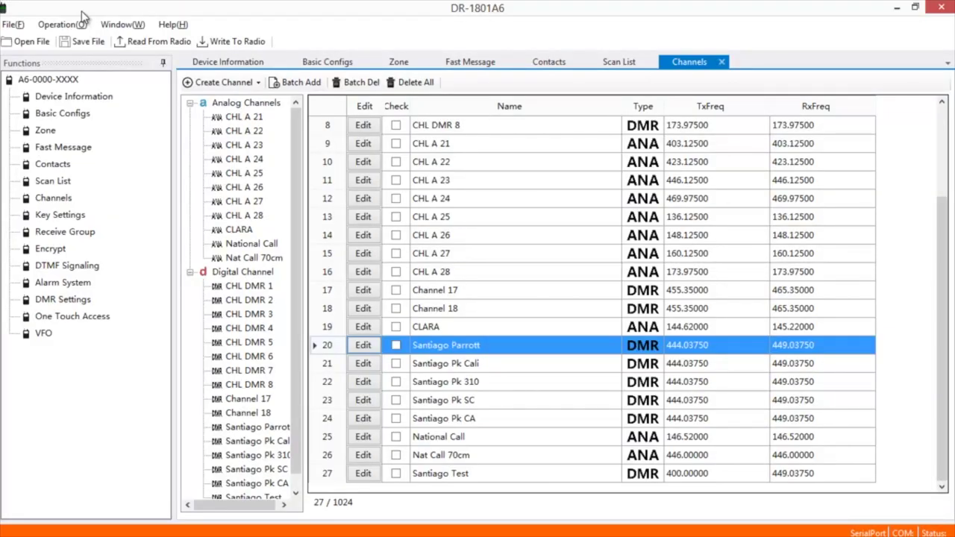
# - Review receive groups 5, 6, 7, 4 and 5, then show VFO A: Analog, 146.520000 MHz, high power
pyautogui.click(75, 231)
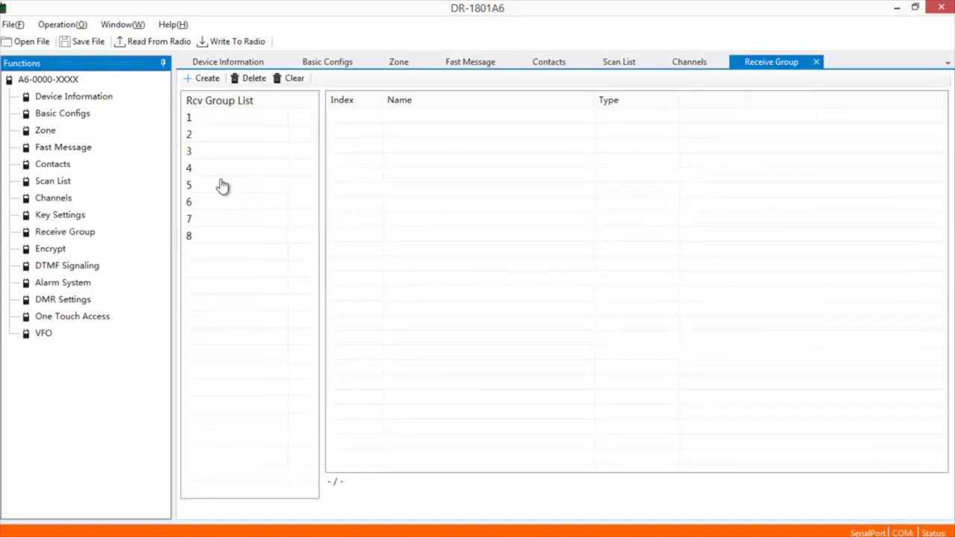
pyautogui.click(222, 185)
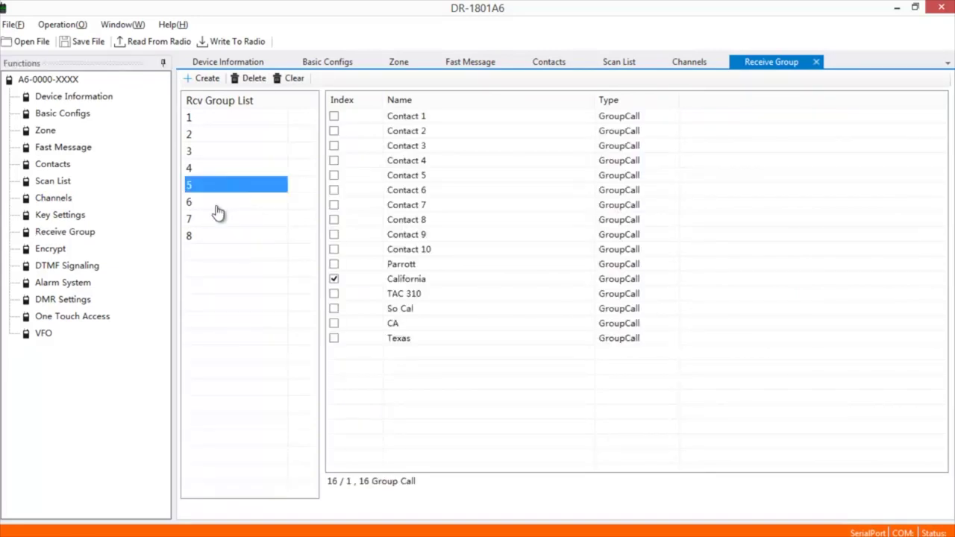
pyautogui.click(217, 203)
pyautogui.click(211, 219)
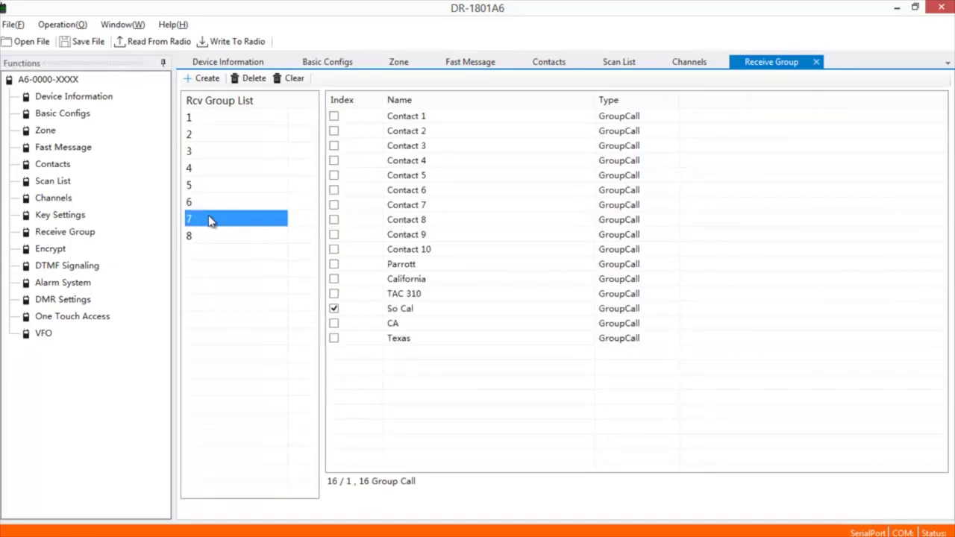
pyautogui.click(218, 170)
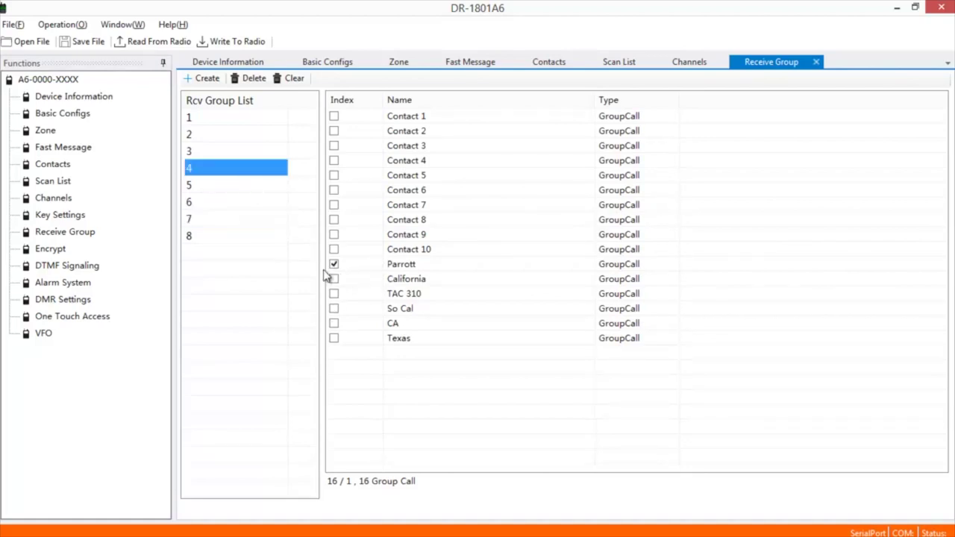
pyautogui.click(224, 188)
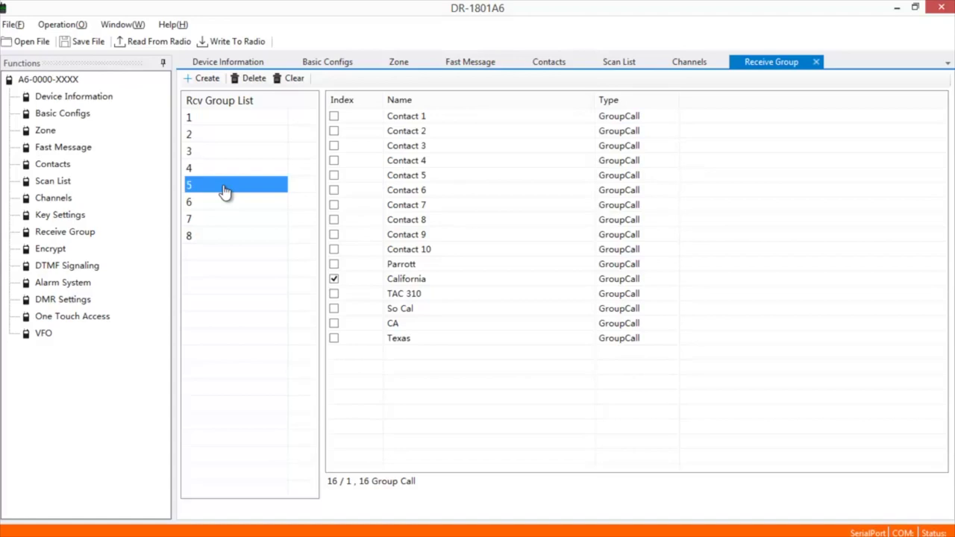
pyautogui.click(45, 333)
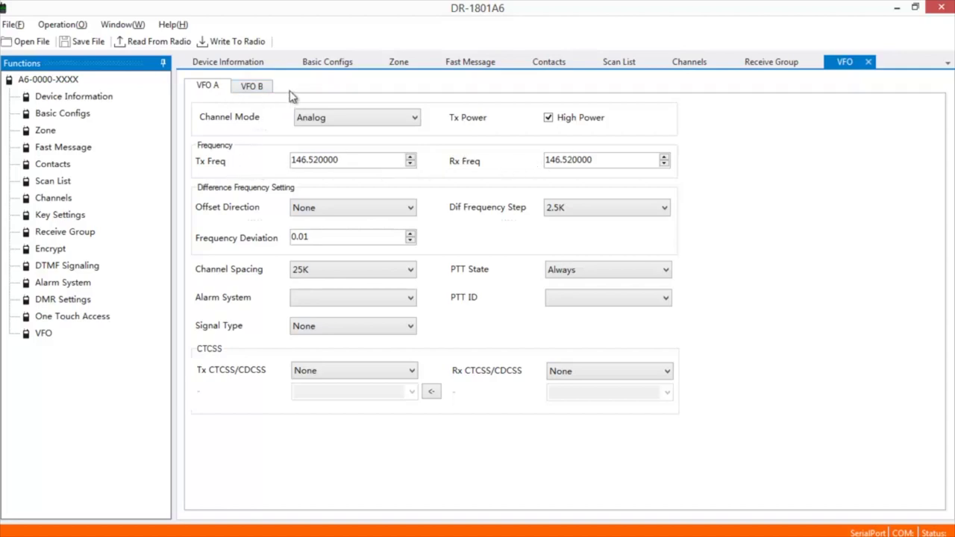
# - After checking VFO B and VFO A, write the codeplug to the radio over COM6 at 115200
pyautogui.click(244, 88)
pyautogui.click(207, 88)
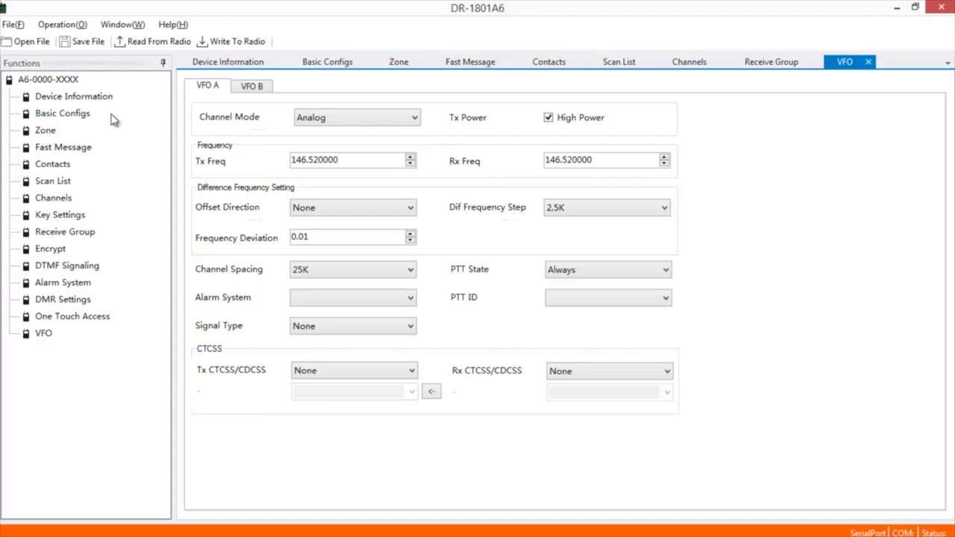
pyautogui.click(256, 46)
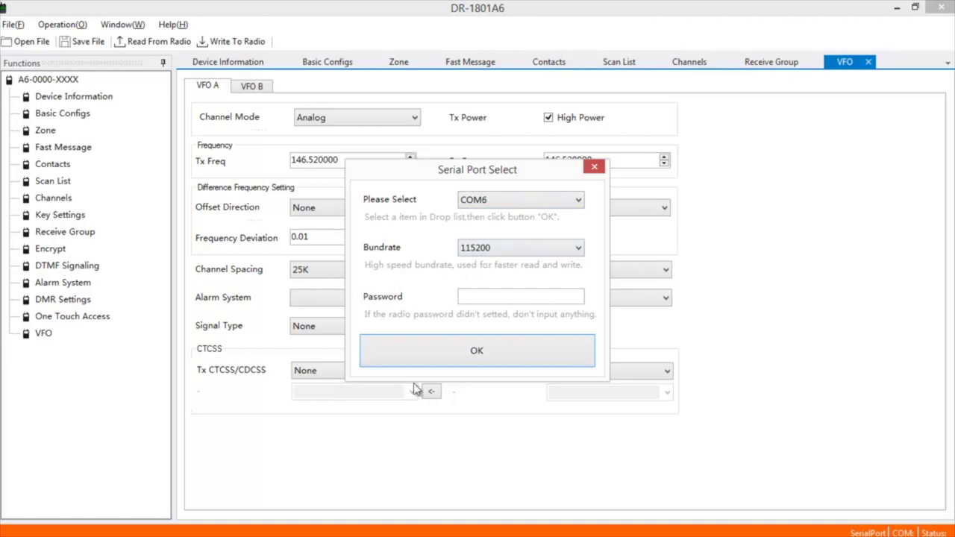
pyautogui.click(479, 351)
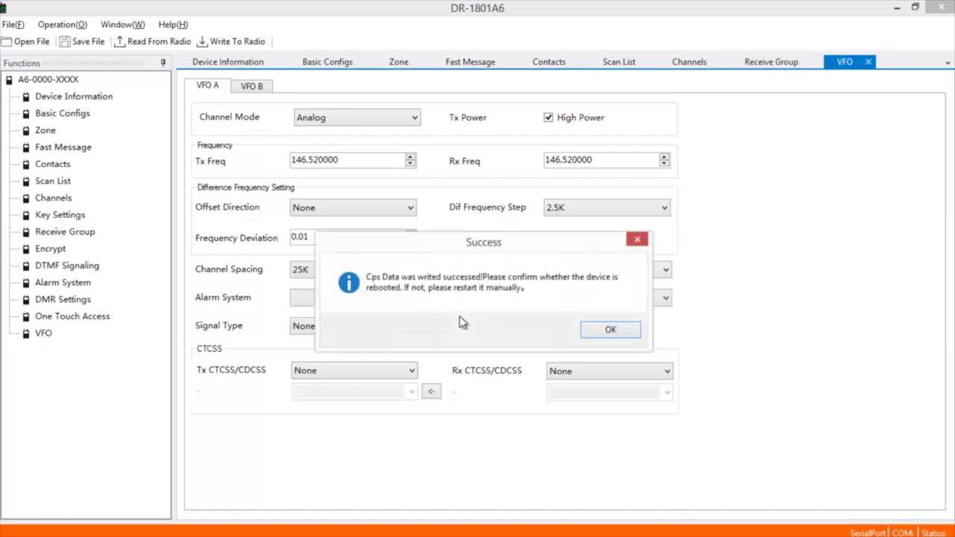
pyautogui.click(610, 332)
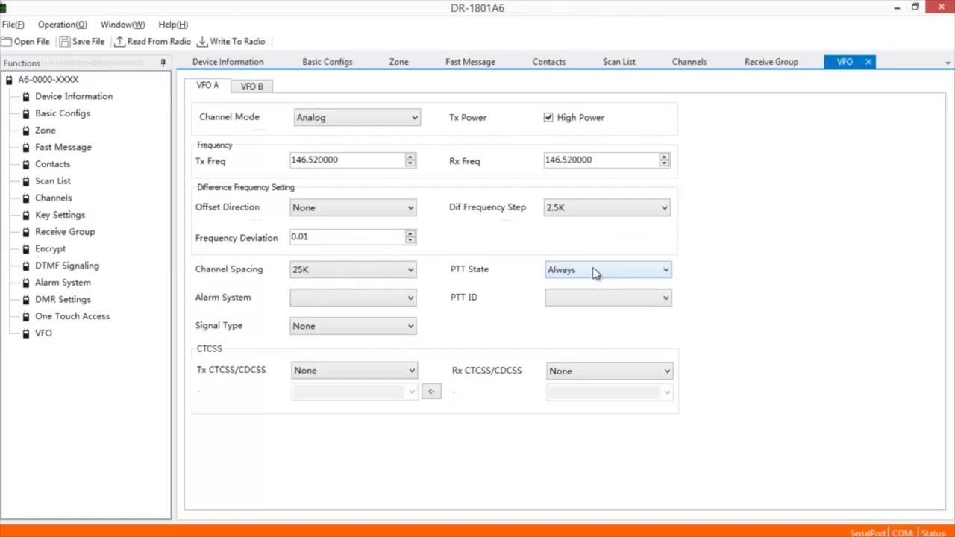